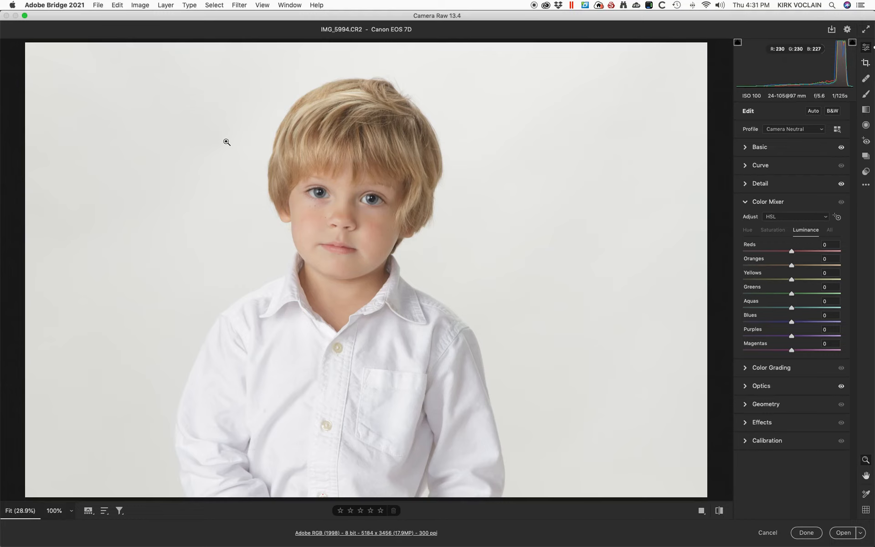
# - Set the portrait's Basic adjustments to Highlights +67, Shadows +83, Whites +29 and Blacks +74
pyautogui.click(744, 202)
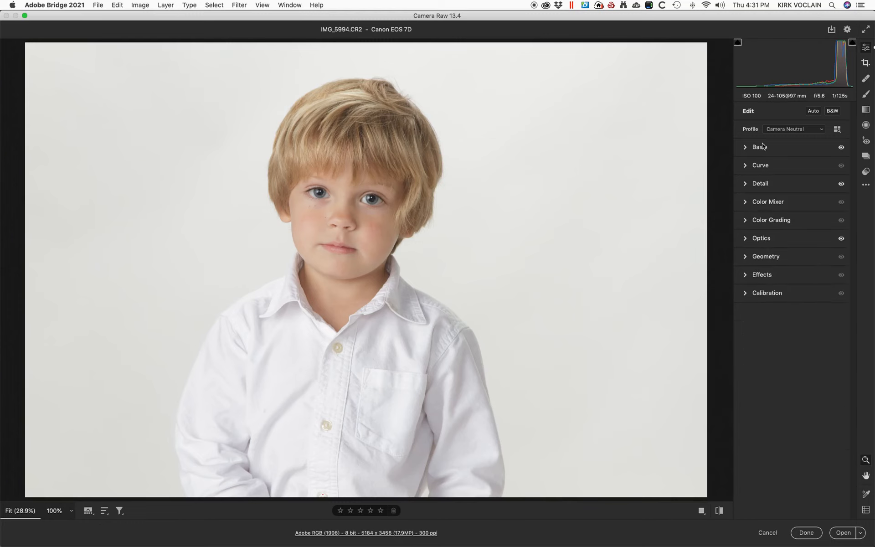
pyautogui.click(745, 148)
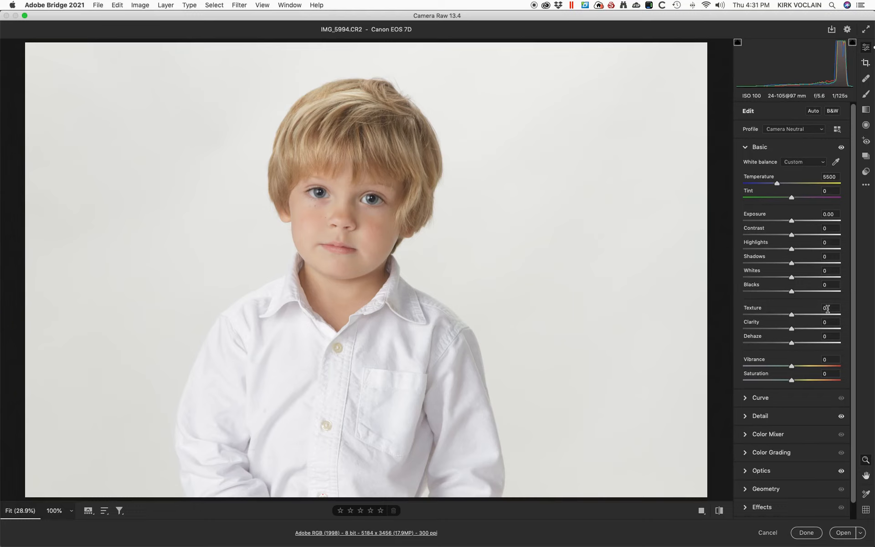
pyautogui.moveTo(794, 252)
pyautogui.mouseDown()
pyautogui.moveTo(829, 249)
pyautogui.moveTo(798, 250)
pyautogui.mouseUp()
pyautogui.moveTo(818, 248)
pyautogui.mouseDown()
pyautogui.moveTo(832, 248)
pyautogui.moveTo(824, 248)
pyautogui.mouseUp()
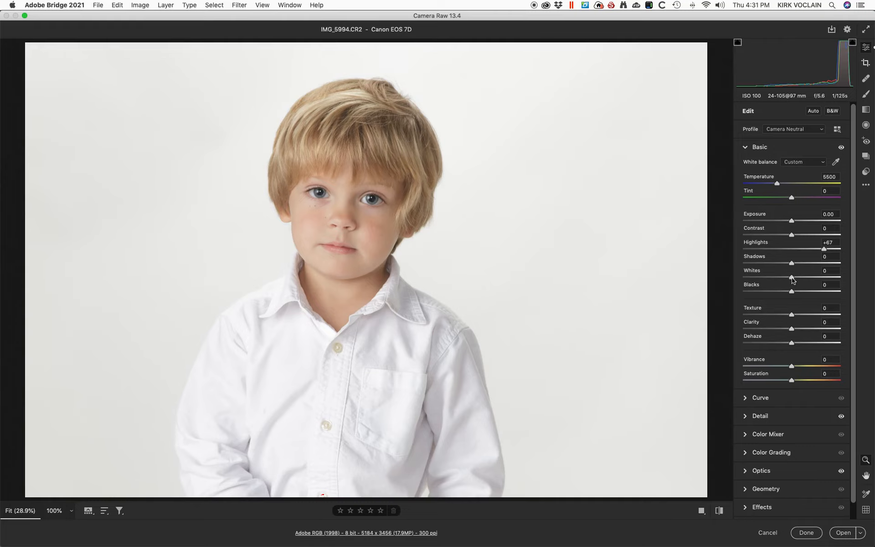
pyautogui.moveTo(791, 277)
pyautogui.mouseDown()
pyautogui.moveTo(825, 277)
pyautogui.moveTo(806, 277)
pyautogui.mouseUp()
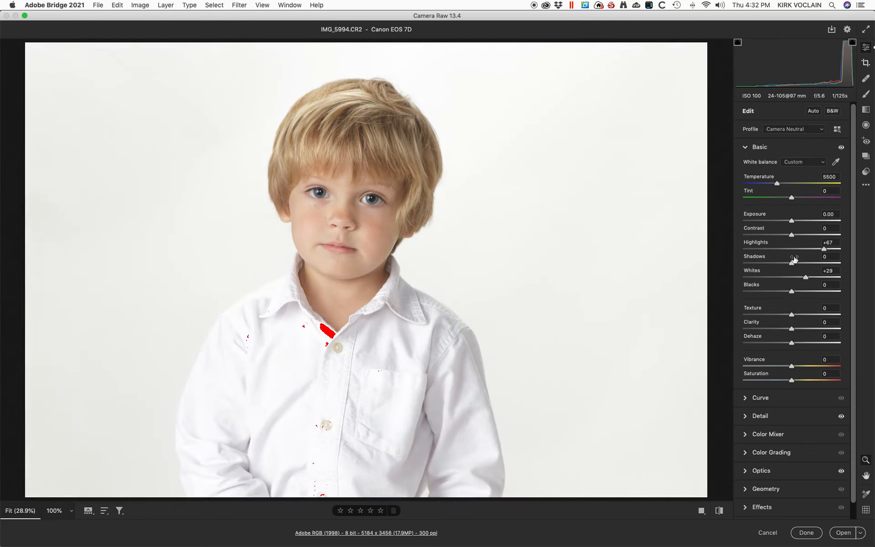
pyautogui.moveTo(797, 263); pyautogui.dragTo(828, 262)
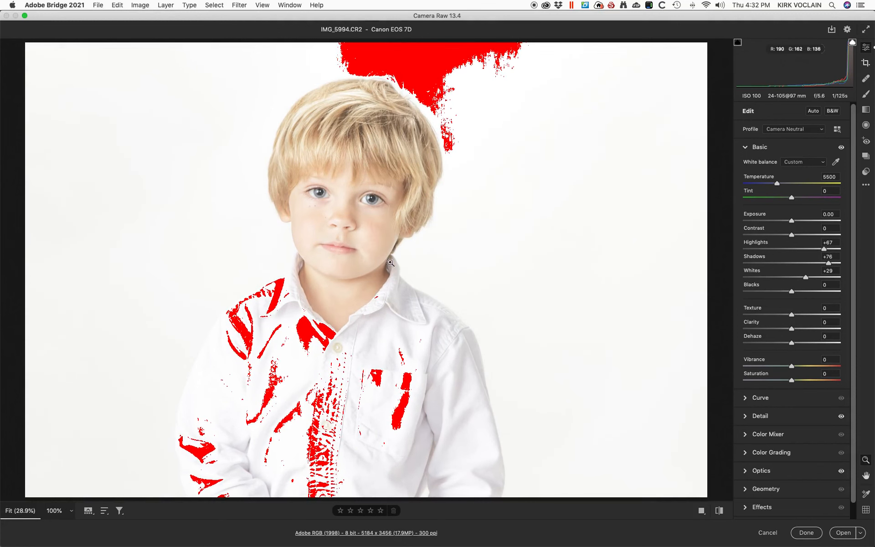
pyautogui.moveTo(829, 263); pyautogui.dragTo(832, 263)
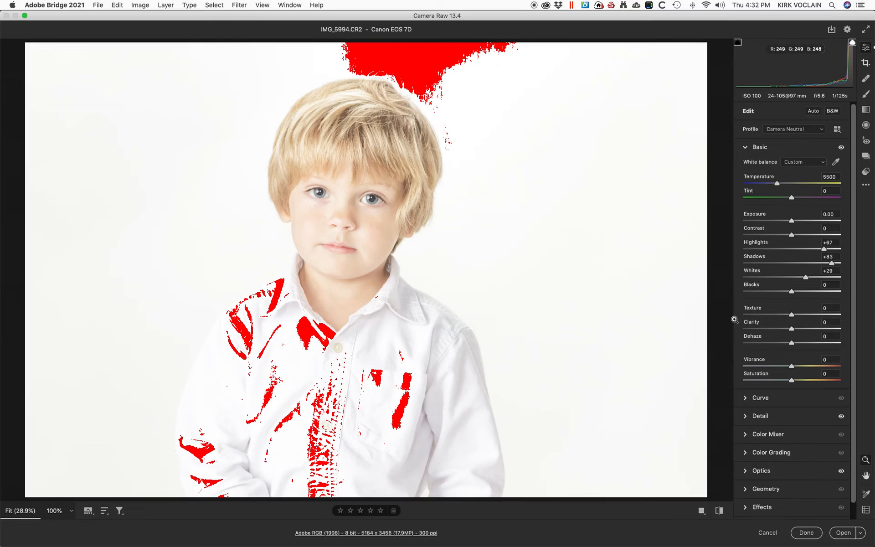
pyautogui.moveTo(794, 293); pyautogui.dragTo(827, 294)
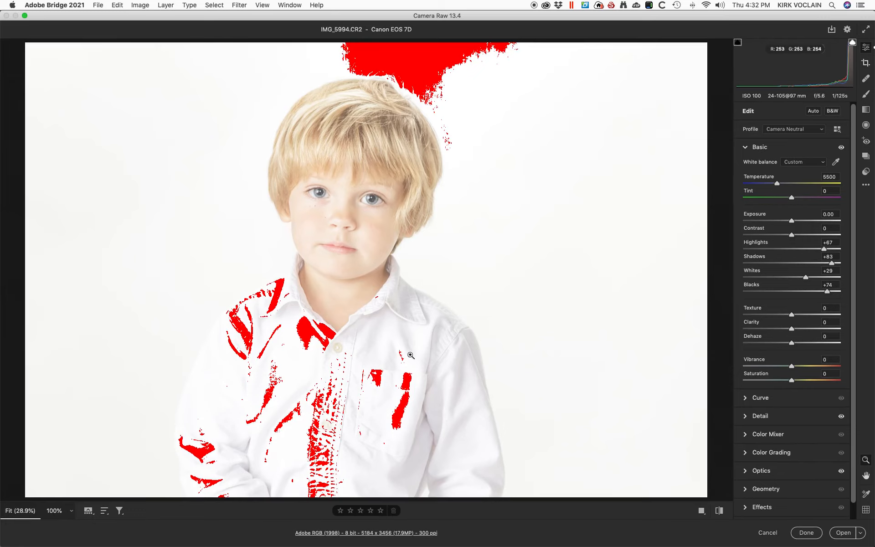
# - Refine the tones to Highlights +35, Shadows +92, Whites +2, Blacks +93 and Clarity +39
pyautogui.moveTo(805, 279); pyautogui.dragTo(791, 280)
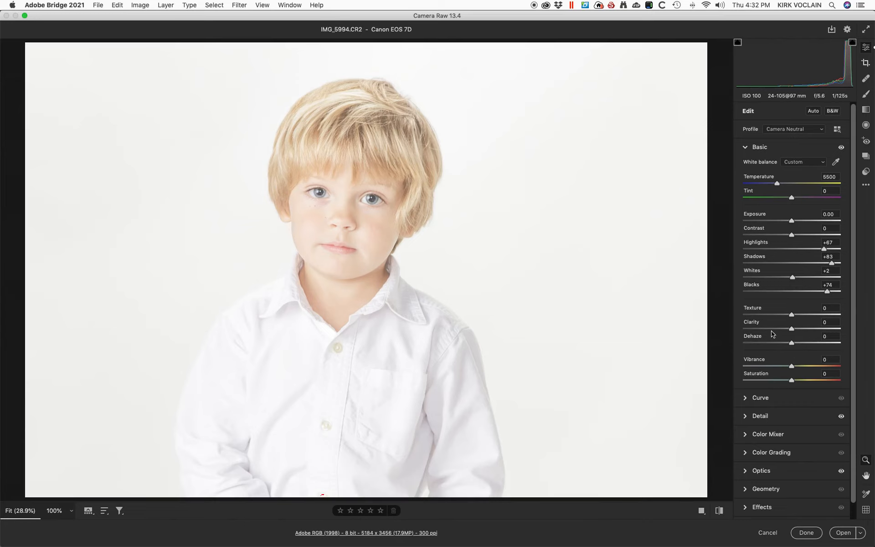
pyautogui.moveTo(795, 331)
pyautogui.mouseDown()
pyautogui.moveTo(817, 331)
pyautogui.moveTo(809, 331)
pyautogui.mouseUp()
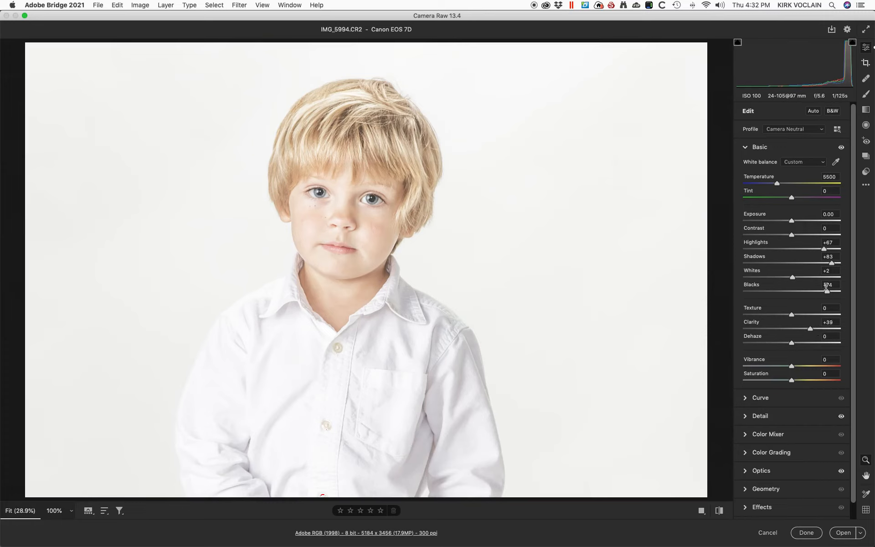
pyautogui.moveTo(827, 292); pyautogui.dragTo(808, 249)
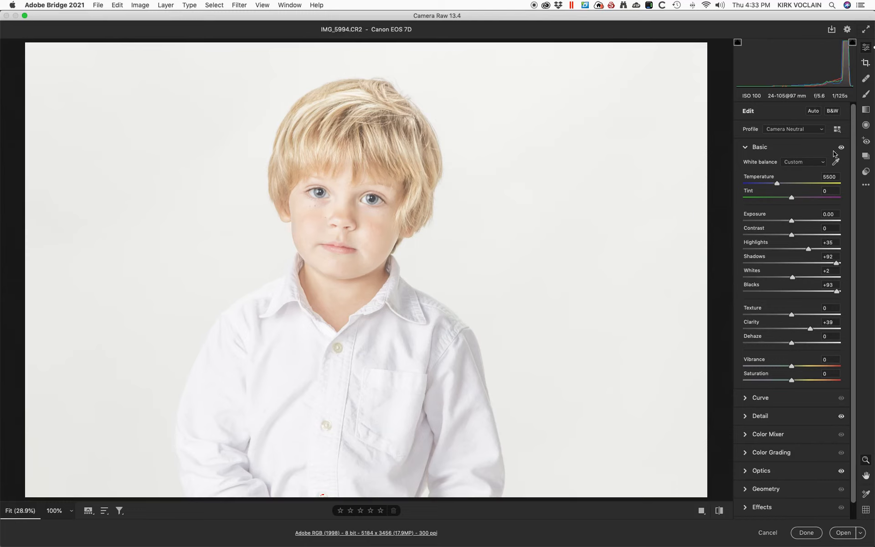
# - Apply the favorite preset KV6-01--Default and display its Basic adjustment values
pyautogui.click(866, 171)
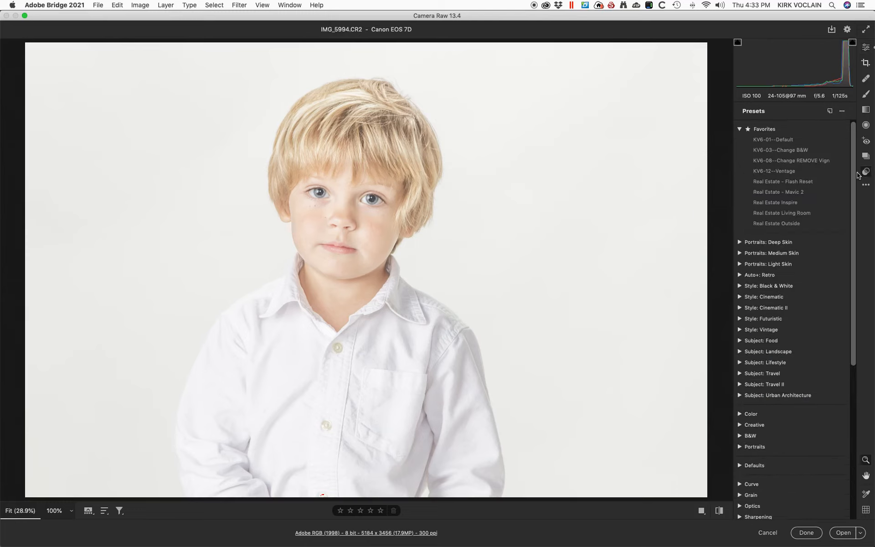
pyautogui.click(779, 140)
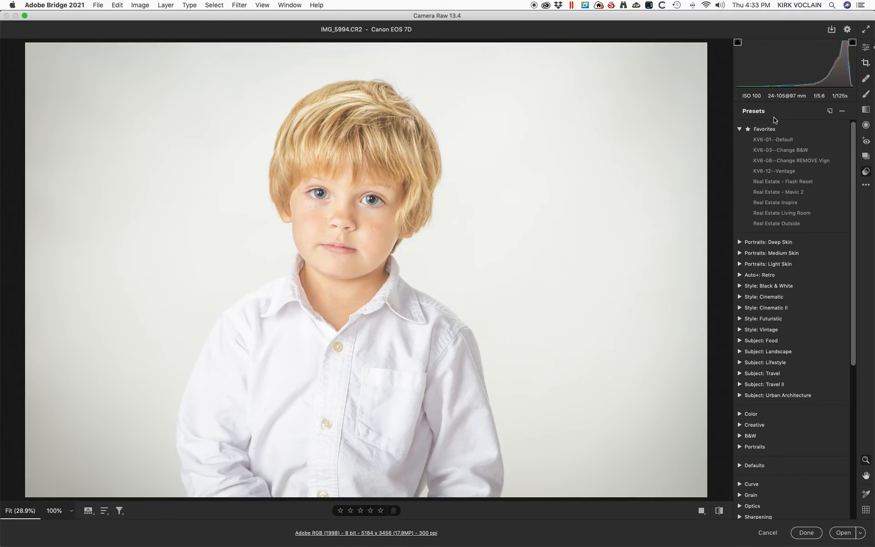
pyautogui.click(779, 140)
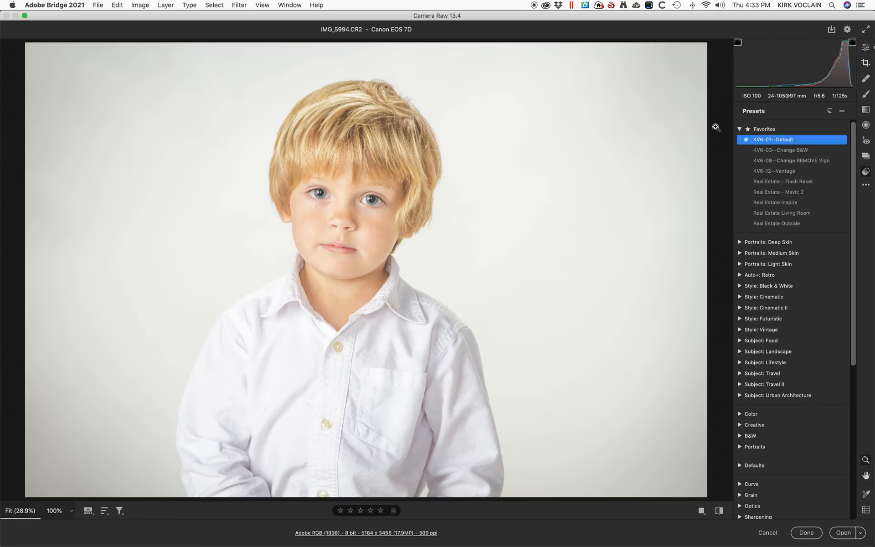
pyautogui.click(867, 48)
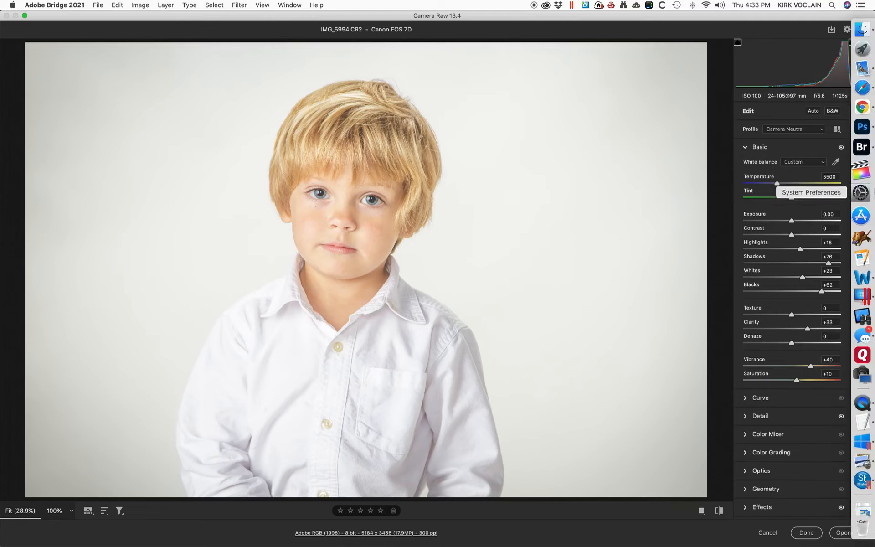
# - Apply the preset KV6-08--Change REMOVE Vign to remove the vignette, and return to the edit settings
pyautogui.click(866, 173)
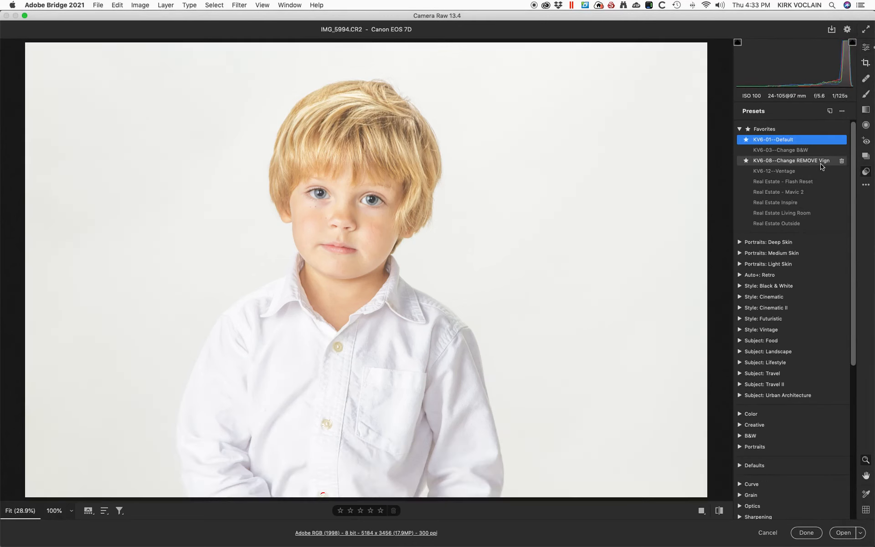
pyautogui.click(820, 161)
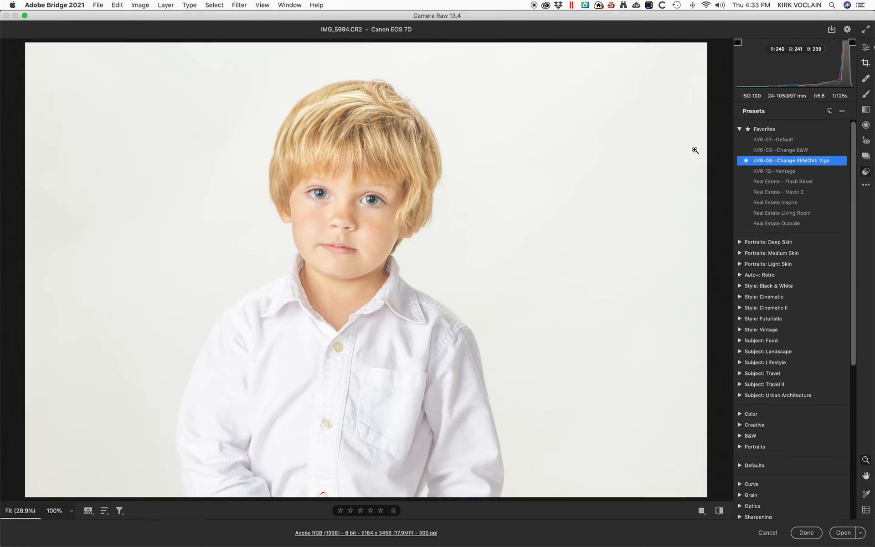
pyautogui.click(865, 47)
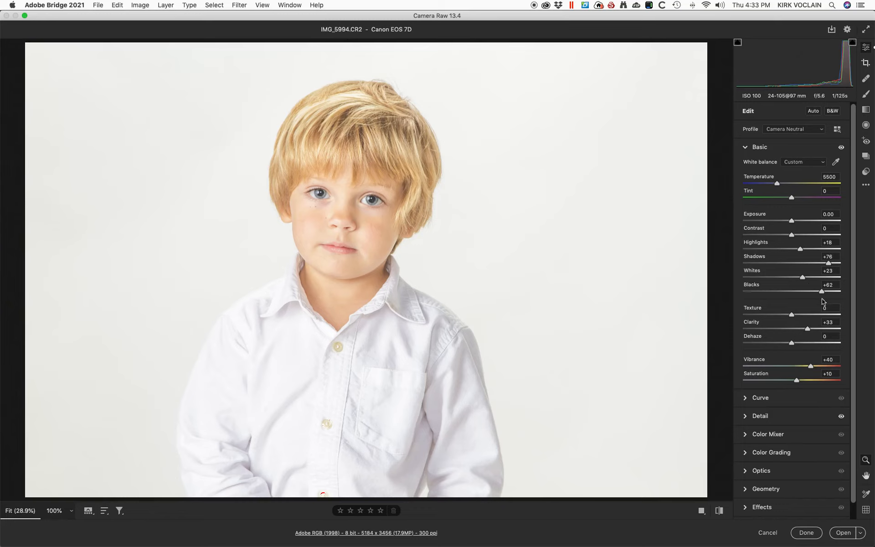
# - Set Contrast +25, Highlights +46, Shadows +83, Blacks +87 and Clarity +58, keeping Exposure at 0.00
pyautogui.moveTo(825, 293); pyautogui.dragTo(831, 264)
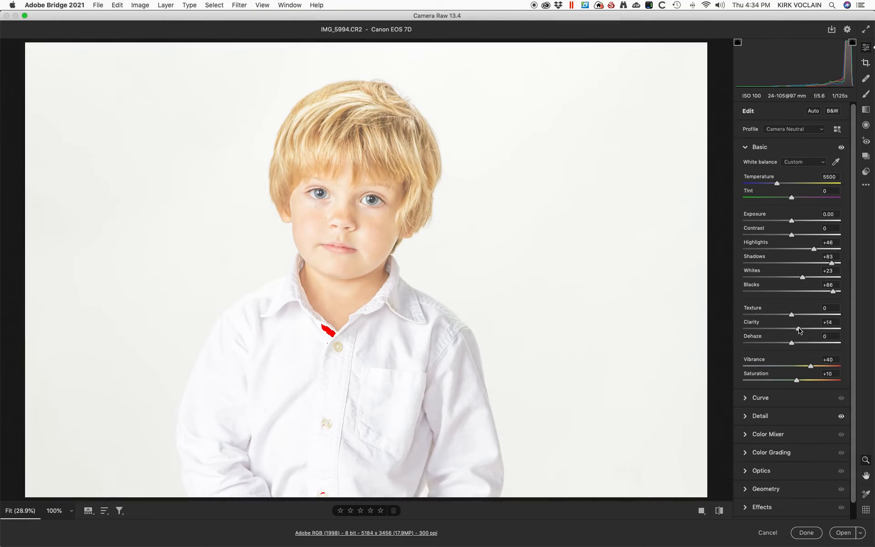
pyautogui.moveTo(816, 329); pyautogui.dragTo(820, 328)
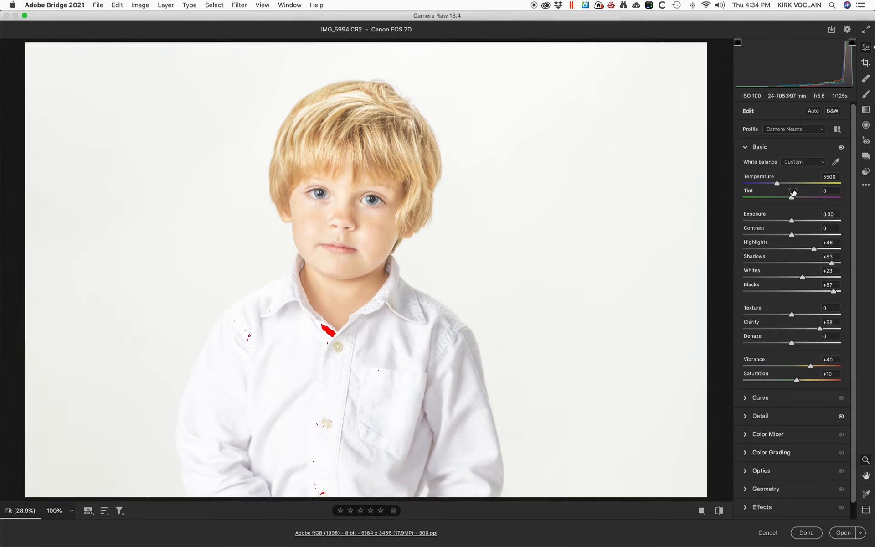
pyautogui.moveTo(792, 234); pyautogui.dragTo(806, 235)
pyautogui.moveTo(792, 221); pyautogui.dragTo(795, 220)
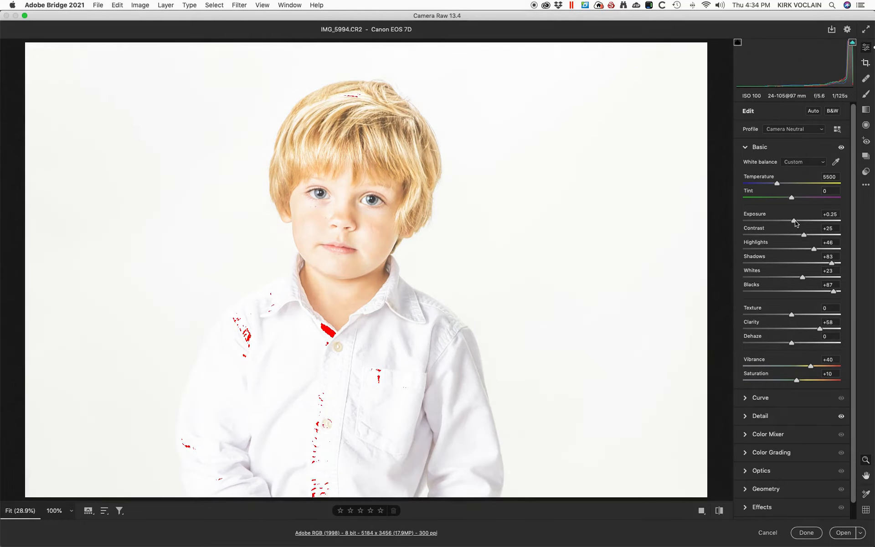
pyautogui.doubleClick(793, 220)
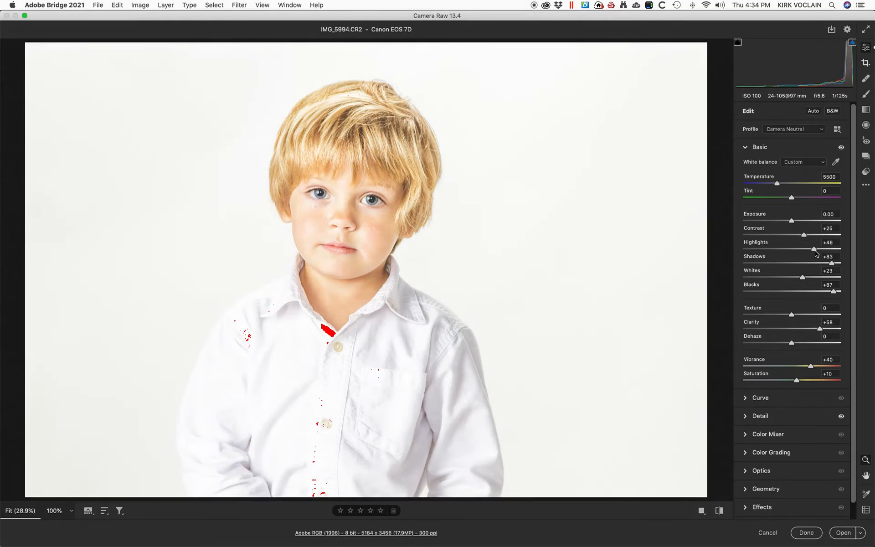
# - Set Highlights to +35, Shadows and Blacks to +100, and Whites to +18
pyautogui.moveTo(815, 249)
pyautogui.mouseDown()
pyautogui.moveTo(802, 252)
pyautogui.moveTo(808, 249)
pyautogui.mouseUp()
pyautogui.moveTo(830, 293); pyautogui.dragTo(859, 294)
pyautogui.moveTo(832, 266); pyautogui.dragTo(873, 267)
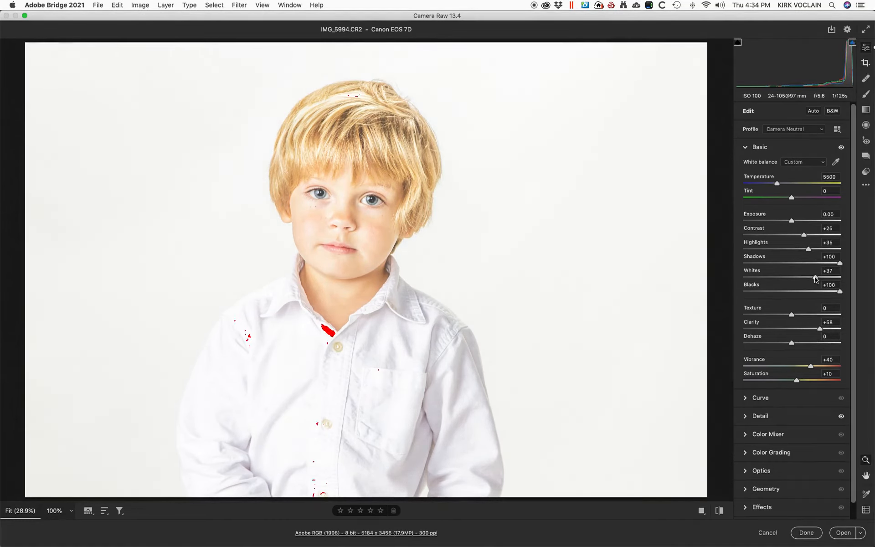
pyautogui.moveTo(803, 280)
pyautogui.mouseDown()
pyautogui.moveTo(812, 279)
pyautogui.moveTo(799, 279)
pyautogui.mouseUp()
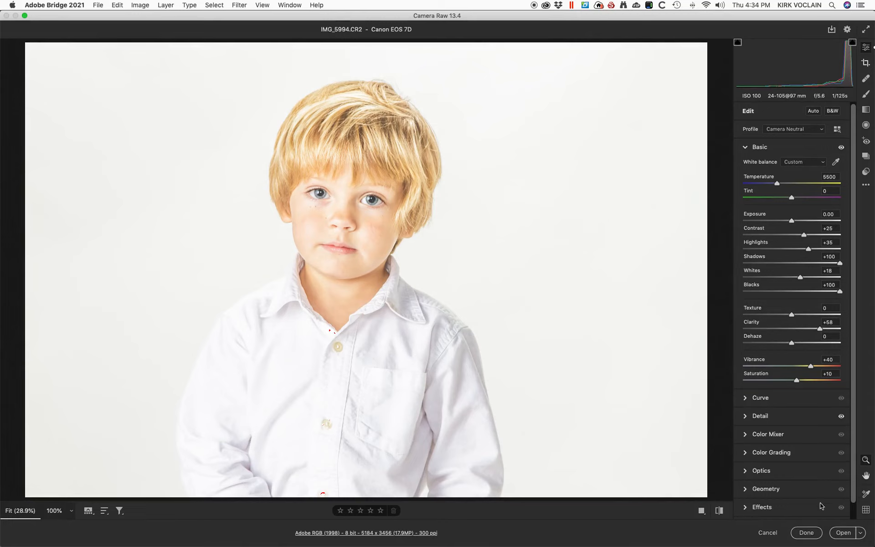
# - Discard all Camera Raw changes and open IMG_5994.jpg from the JPEG folder in Photoshop
pyautogui.click(768, 533)
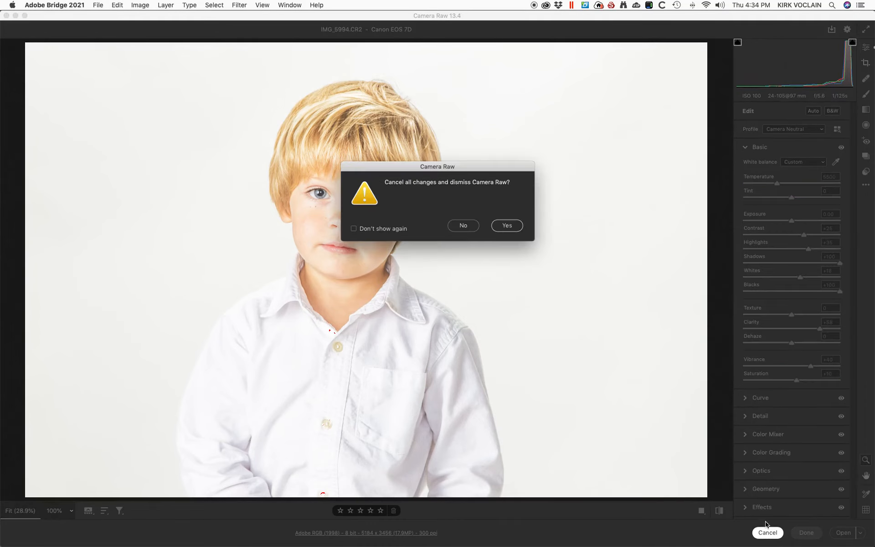
pyautogui.click(507, 226)
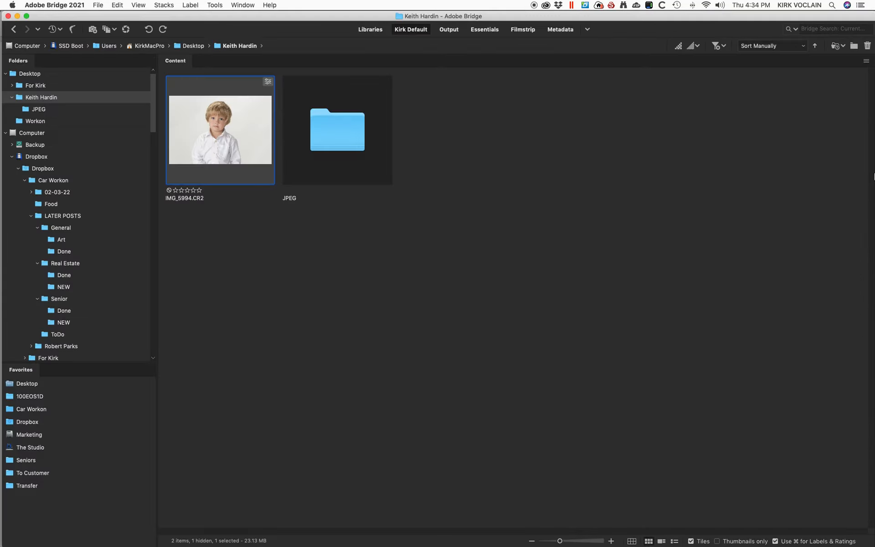
pyautogui.doubleClick(333, 136)
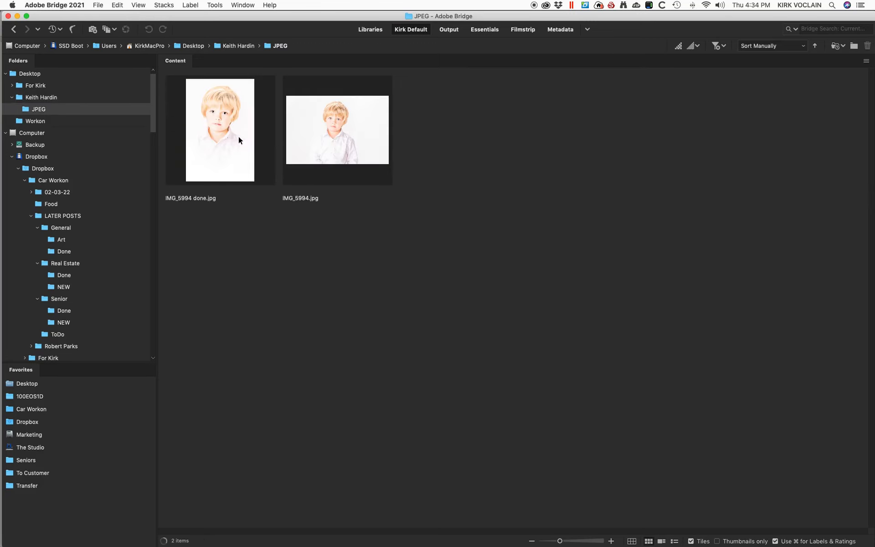
pyautogui.doubleClick(332, 144)
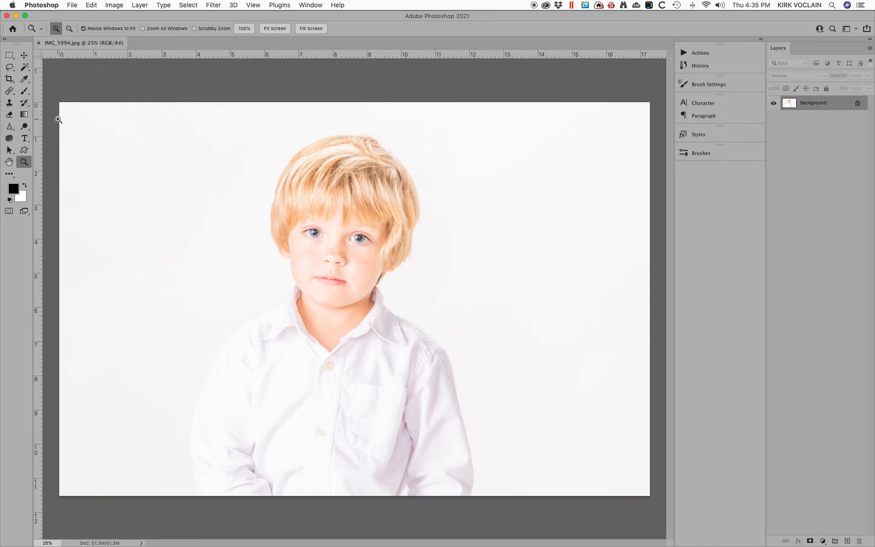
# - Dodge the shadows in the boy's hair and shirt with a 600 px brush at 100% exposure, Range Shadows
pyautogui.click(24, 127)
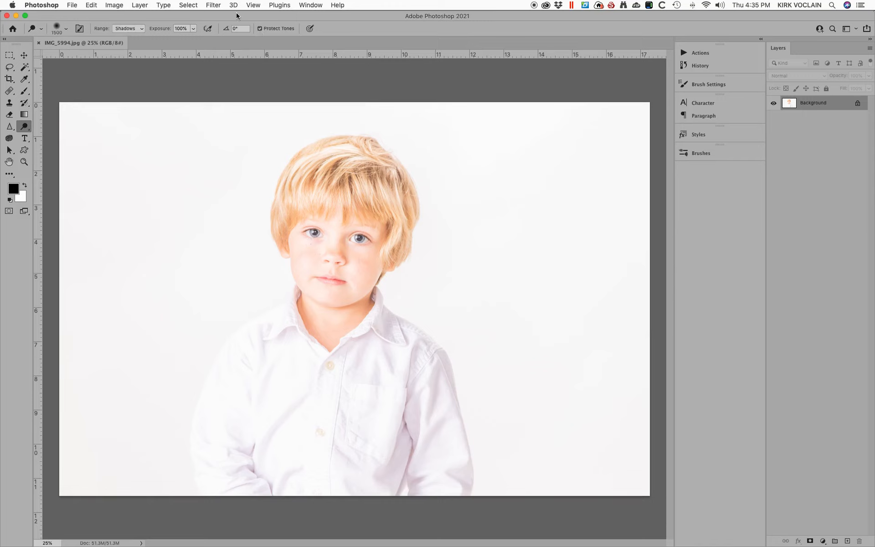
pyautogui.press('[')
pyautogui.press('[')
pyautogui.press('[')
pyautogui.press('[')
pyautogui.press('[')
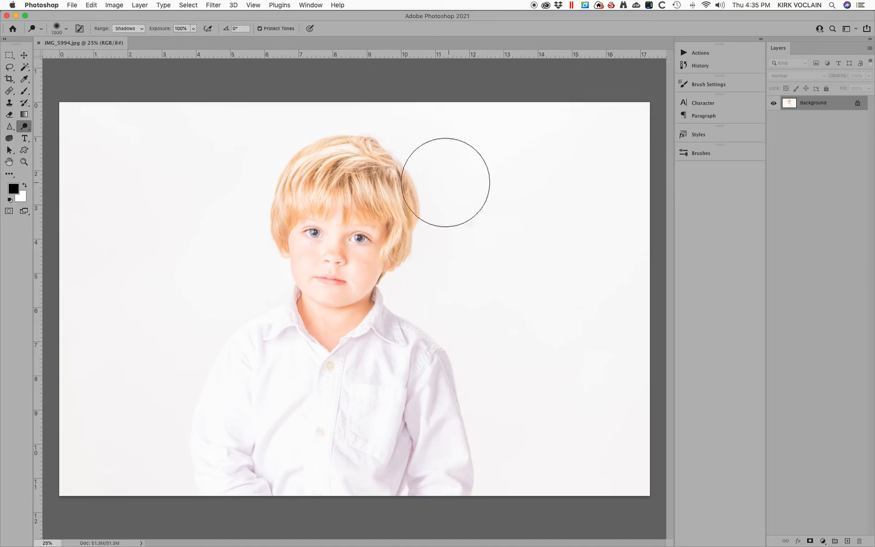
pyautogui.press('[')
pyautogui.press('[')
pyautogui.press('[')
pyautogui.press('[')
pyautogui.moveTo(407, 174)
pyautogui.mouseDown()
pyautogui.moveTo(318, 176)
pyautogui.moveTo(489, 190)
pyautogui.moveTo(342, 149)
pyautogui.moveTo(447, 189)
pyautogui.moveTo(381, 187)
pyautogui.mouseUp()
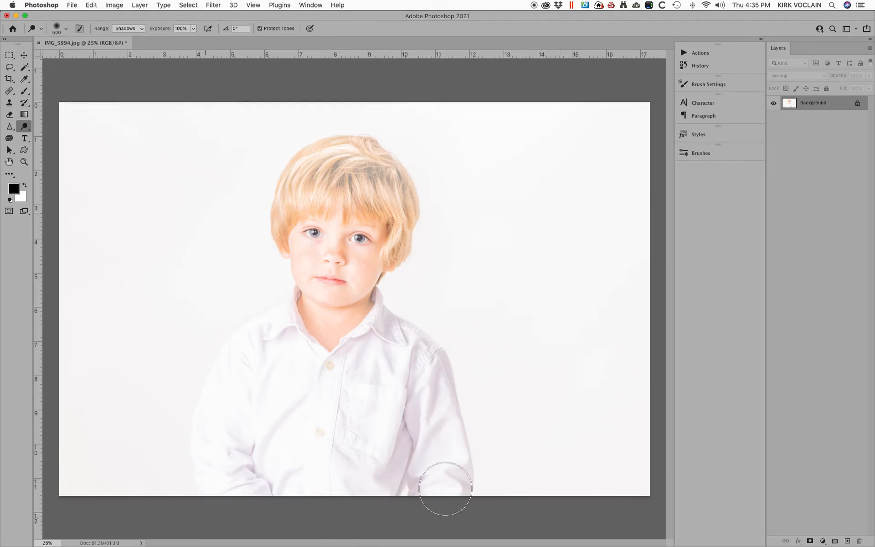
# - Fade the lower shirt and arms into the white background by dodging Midtones with a 1200 px brush, starting with Protect Tones off
pyautogui.click(124, 31)
pyautogui.press(']')
pyautogui.press(']')
pyautogui.press(']')
pyautogui.press(']')
pyautogui.press(']')
pyautogui.press(']')
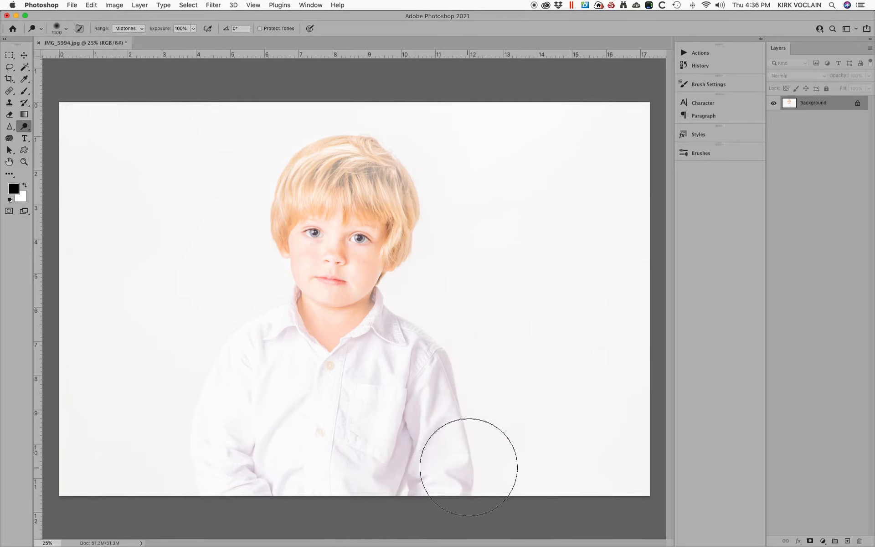
pyautogui.moveTo(528, 442)
pyautogui.mouseDown()
pyautogui.moveTo(367, 504)
pyautogui.moveTo(395, 495)
pyautogui.moveTo(418, 473)
pyautogui.moveTo(250, 489)
pyautogui.moveTo(462, 462)
pyautogui.moveTo(238, 499)
pyautogui.moveTo(244, 484)
pyautogui.moveTo(211, 438)
pyautogui.moveTo(167, 426)
pyautogui.moveTo(152, 431)
pyautogui.moveTo(338, 500)
pyautogui.moveTo(131, 427)
pyautogui.moveTo(256, 498)
pyautogui.moveTo(166, 431)
pyautogui.moveTo(167, 443)
pyautogui.moveTo(450, 499)
pyautogui.moveTo(512, 462)
pyautogui.moveTo(163, 498)
pyautogui.moveTo(381, 484)
pyautogui.moveTo(525, 402)
pyautogui.moveTo(473, 420)
pyautogui.moveTo(506, 397)
pyautogui.moveTo(397, 482)
pyautogui.moveTo(275, 504)
pyautogui.moveTo(464, 436)
pyautogui.moveTo(388, 461)
pyautogui.moveTo(462, 427)
pyautogui.moveTo(123, 518)
pyautogui.mouseUp()
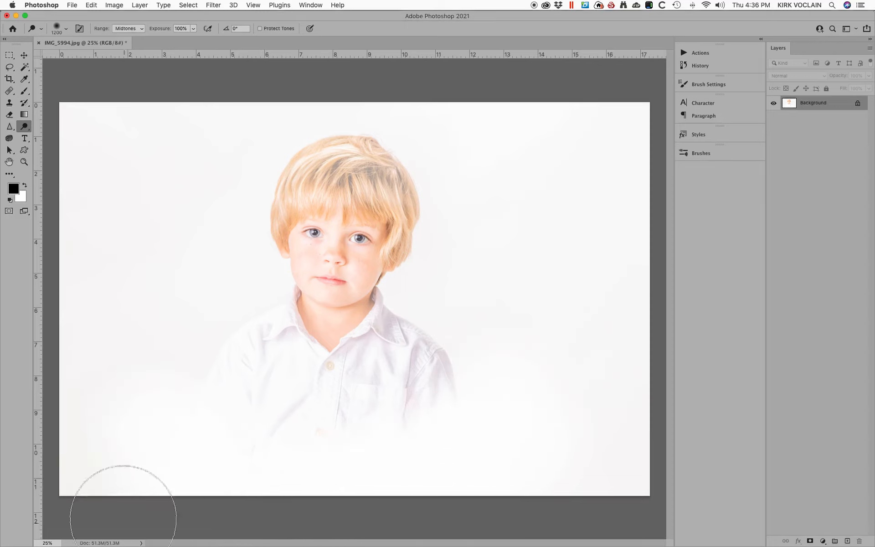
pyautogui.moveTo(472, 384)
pyautogui.mouseDown()
pyautogui.moveTo(445, 379)
pyautogui.moveTo(429, 396)
pyautogui.moveTo(441, 341)
pyautogui.moveTo(460, 411)
pyautogui.moveTo(444, 478)
pyautogui.mouseUp()
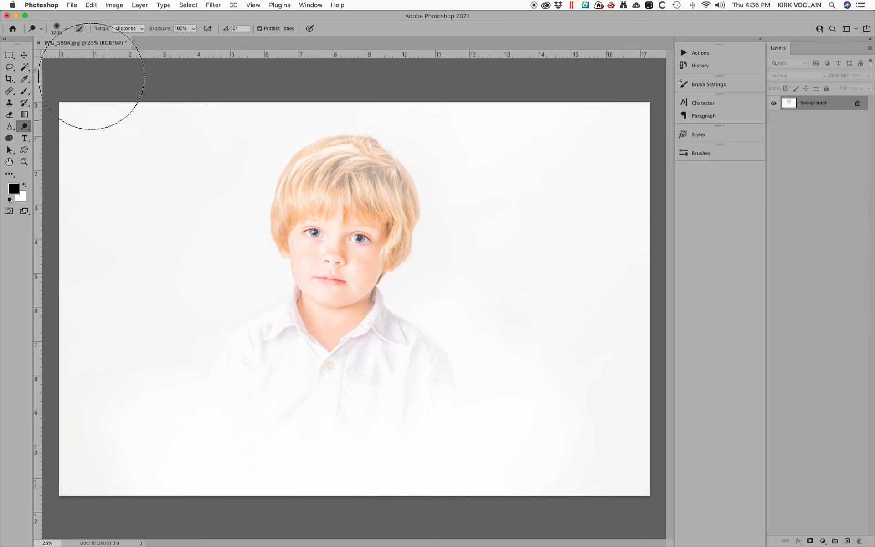
# - Try a vertical crop of 14.572 × 21.888 in at 250 px/in around the boy
pyautogui.click(9, 78)
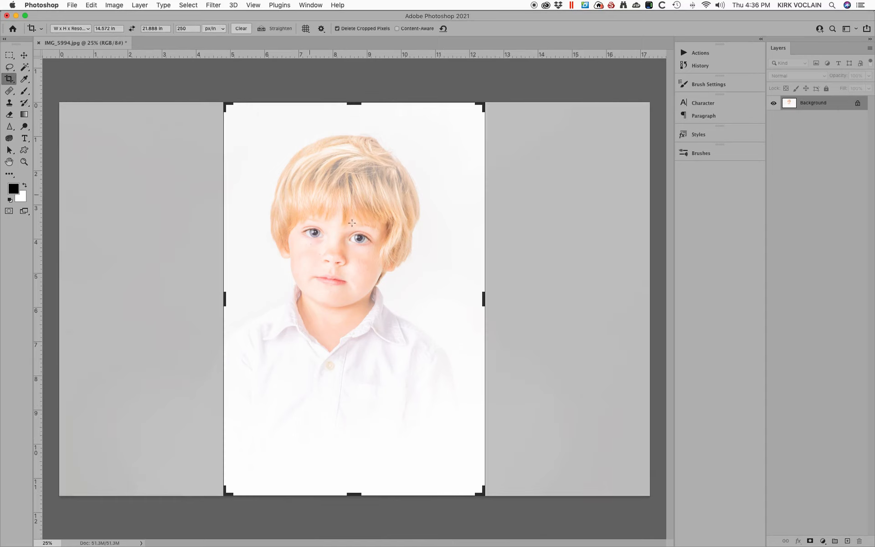
pyautogui.click(22, 56)
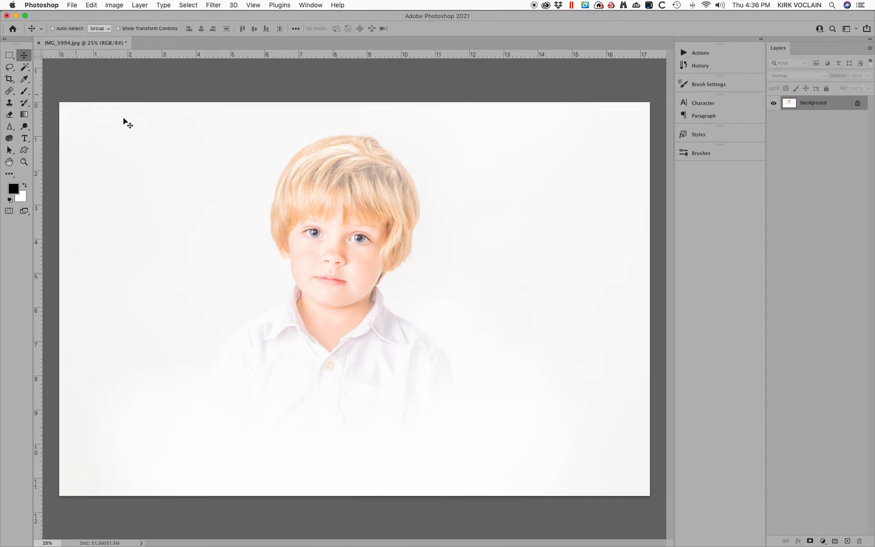
# - Crop the portrait vertically around the boy to 14.572 × 21.888 in at 250 px/in
pyautogui.click(10, 79)
pyautogui.moveTo(295, 213)
pyautogui.mouseDown()
pyautogui.moveTo(265, 217)
pyautogui.moveTo(288, 216)
pyautogui.mouseUp()
pyautogui.press('Escape')
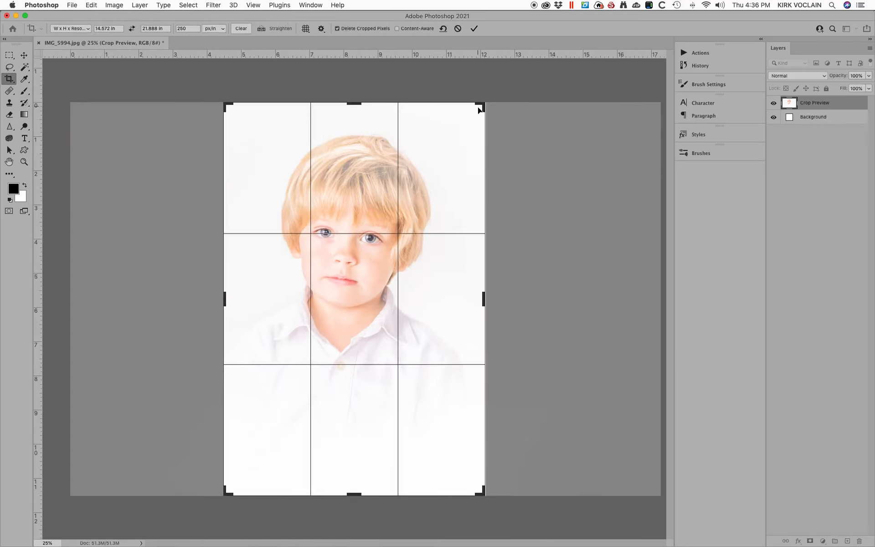
pyautogui.moveTo(485, 102); pyautogui.dragTo(486, 105)
pyautogui.press('Return')
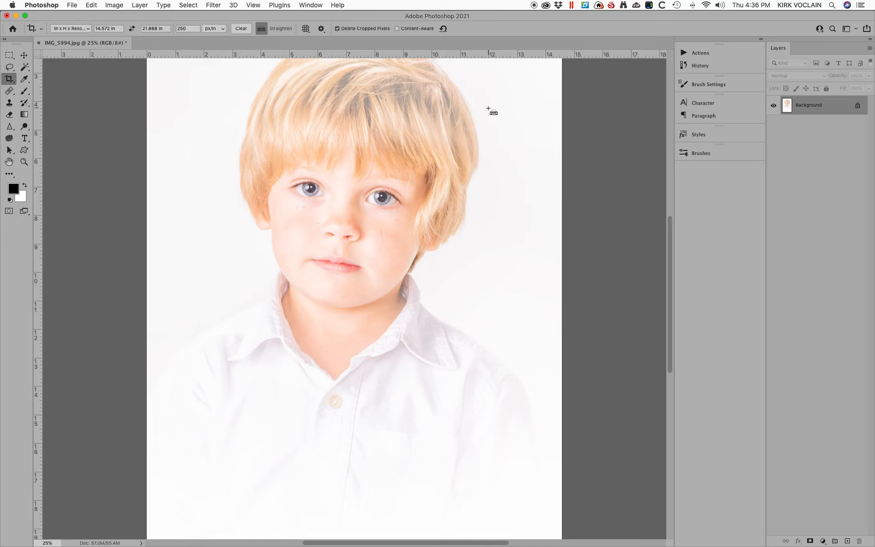
pyautogui.press('super+minus')
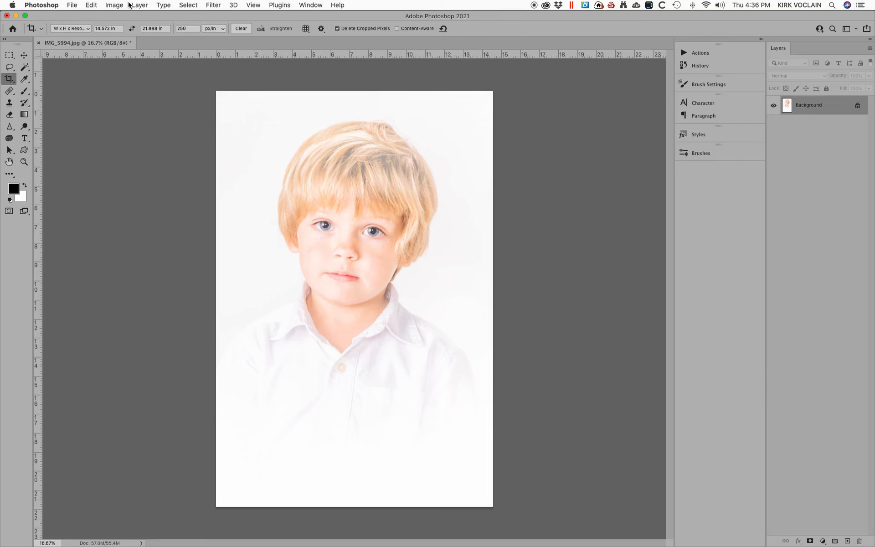
# - Start the retouching action and apply Portraiture 3 with the skin mask extended by sampling the boy's upper forehead
pyautogui.press('F2')
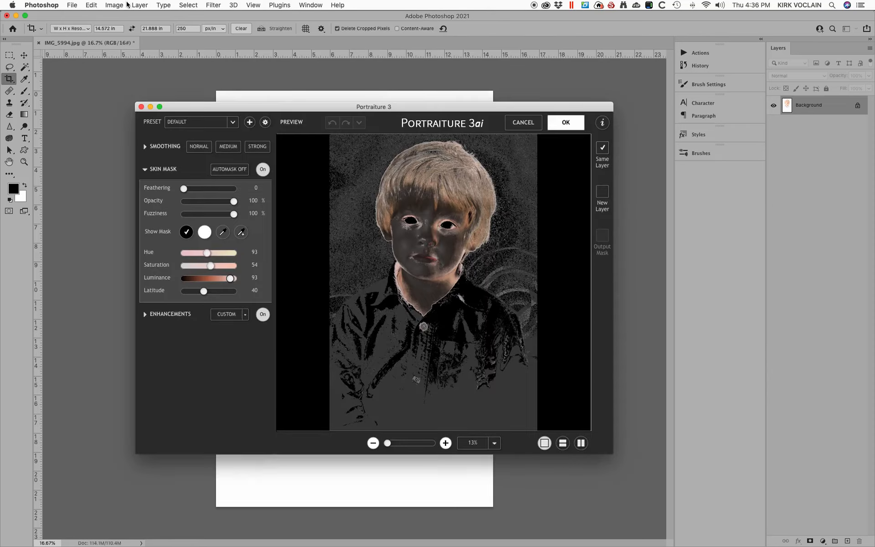
pyautogui.click(241, 233)
pyautogui.click(417, 189)
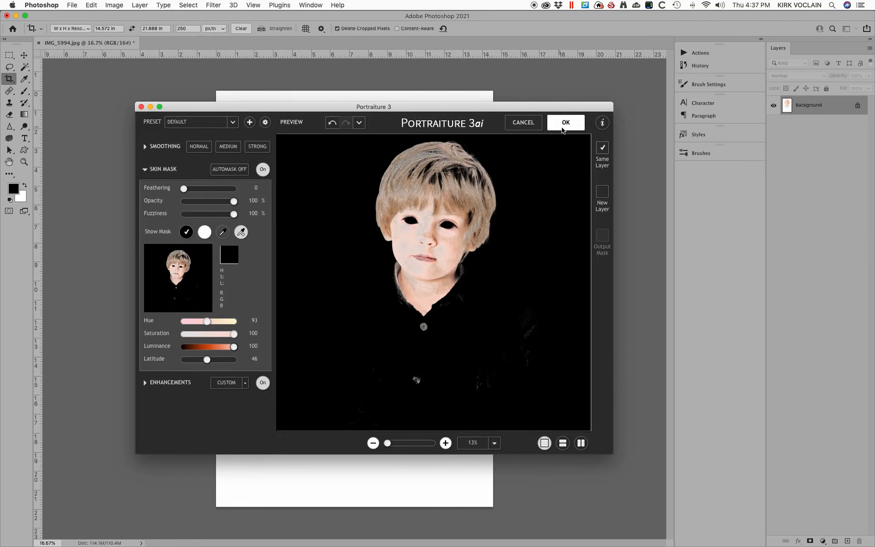
pyautogui.press('Return')
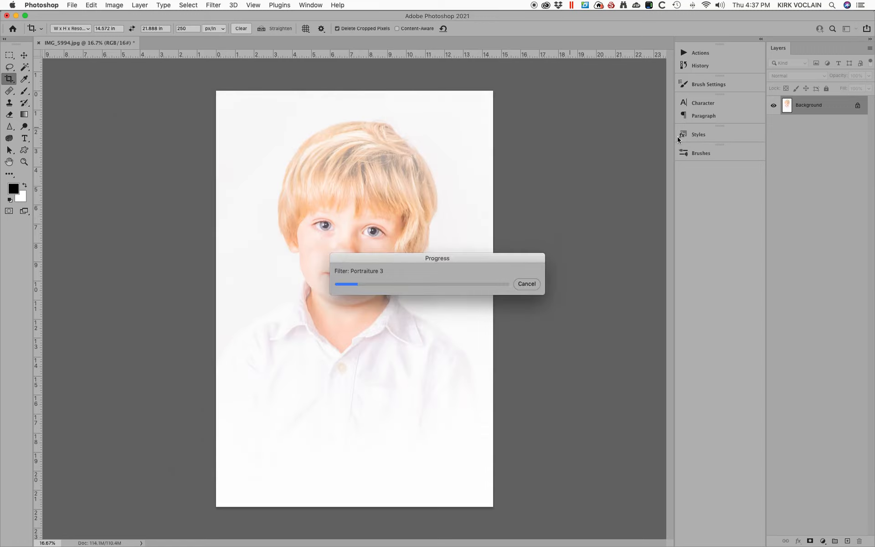
# - Lower the fade opacity of the Portraiture smoothing in Normal mode and of the two Soft Light effects that follow it
pyautogui.press('super+shift+f')
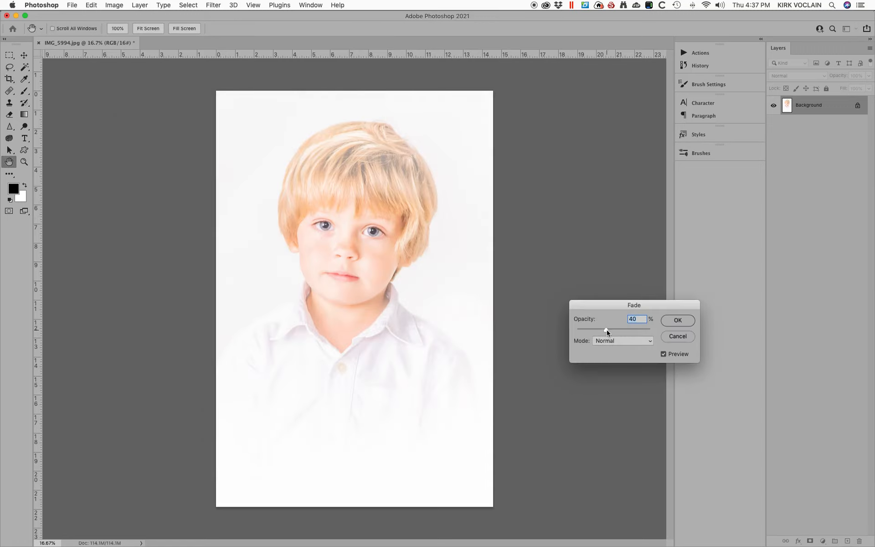
pyautogui.moveTo(606, 329); pyautogui.dragTo(600, 332)
pyautogui.click(678, 320)
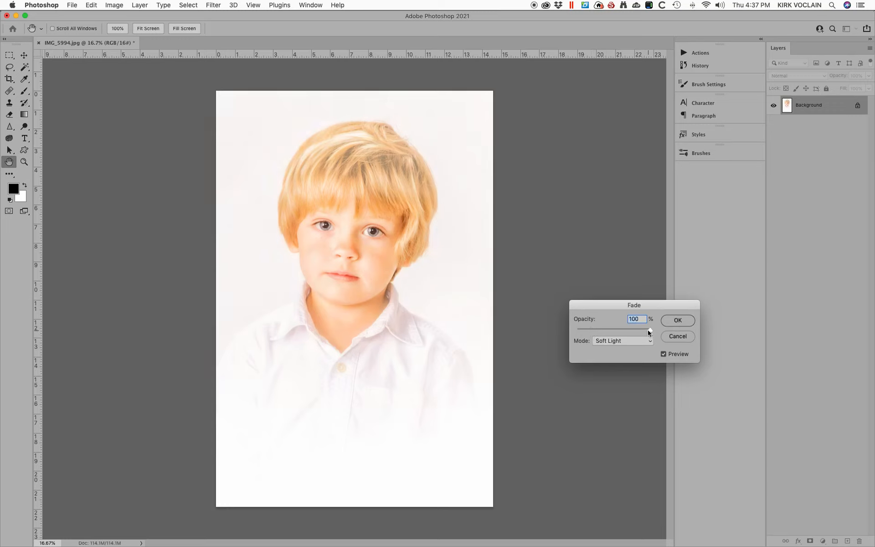
pyautogui.moveTo(647, 332); pyautogui.dragTo(590, 331)
pyautogui.click(682, 323)
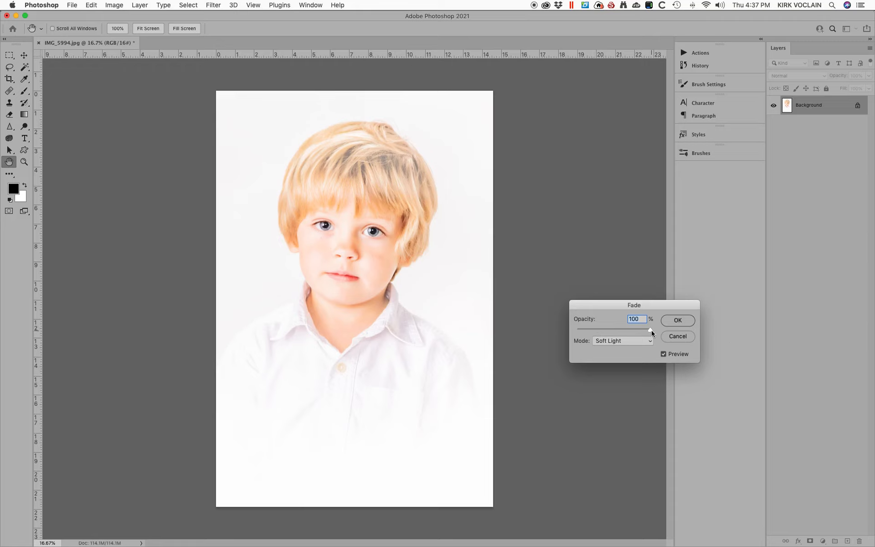
pyautogui.moveTo(605, 338); pyautogui.dragTo(617, 334)
pyautogui.click(682, 322)
# - Set the Levels black input to 51 and the white input to 255, judging both with the clipping preview
pyautogui.hotkey('ctrl', 'l')
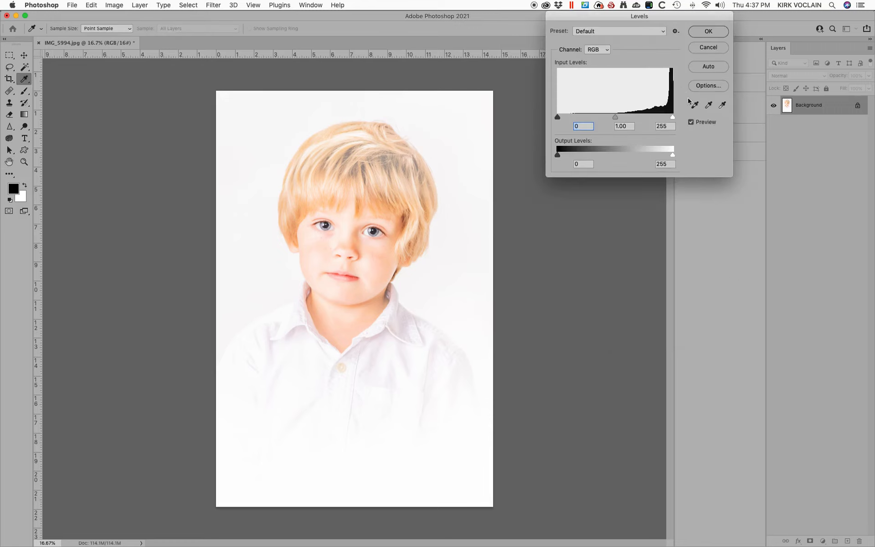
pyautogui.moveTo(608, 18); pyautogui.dragTo(573, 83)
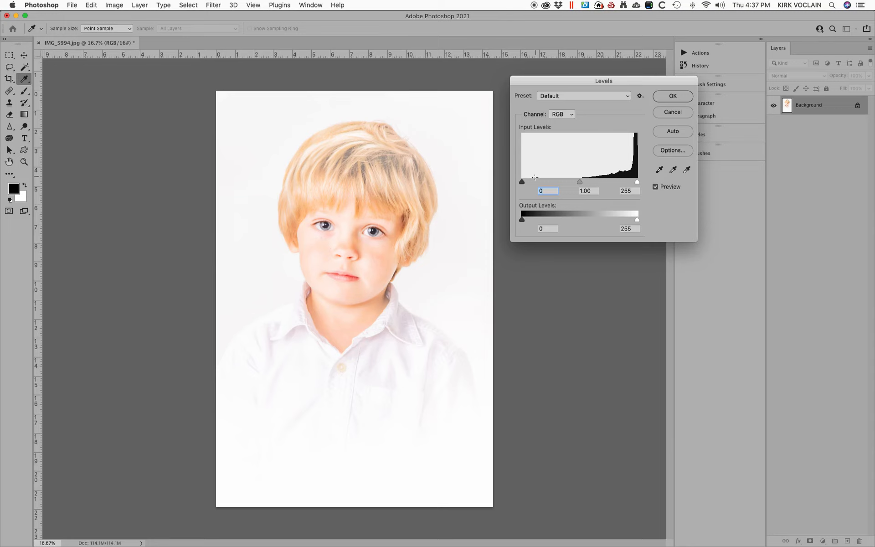
pyautogui.press('alt')
pyautogui.moveTo(522, 181); pyautogui.dragTo(590, 187)
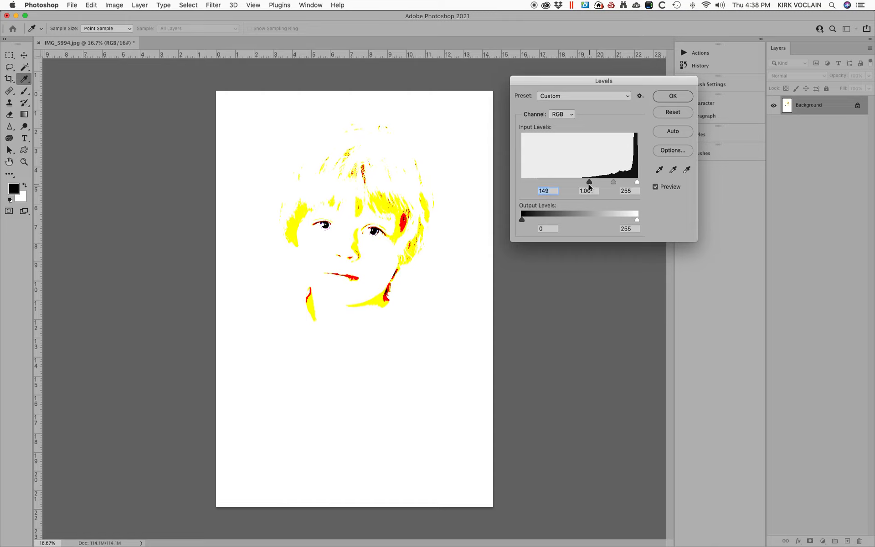
pyautogui.moveTo(589, 184); pyautogui.dragTo(545, 191)
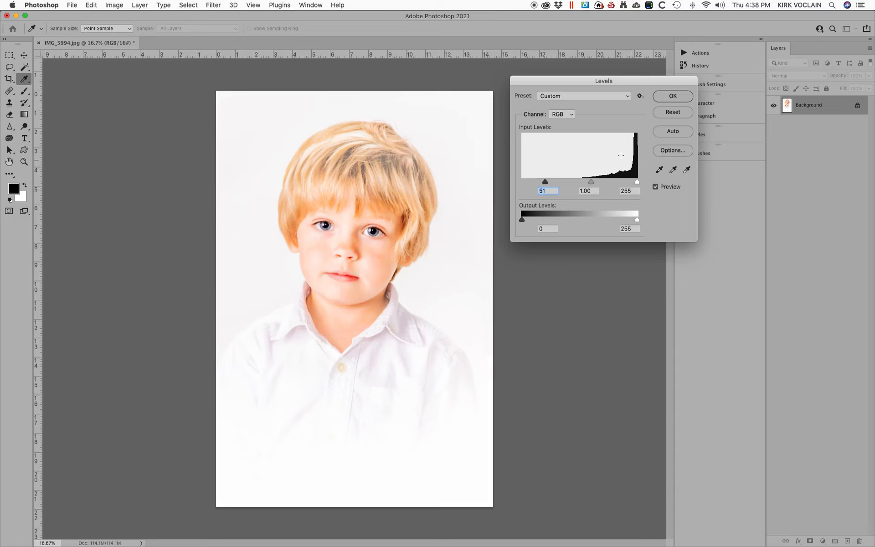
pyautogui.moveTo(636, 182)
pyautogui.mouseDown()
pyautogui.moveTo(646, 183)
pyautogui.moveTo(639, 183)
pyautogui.mouseUp()
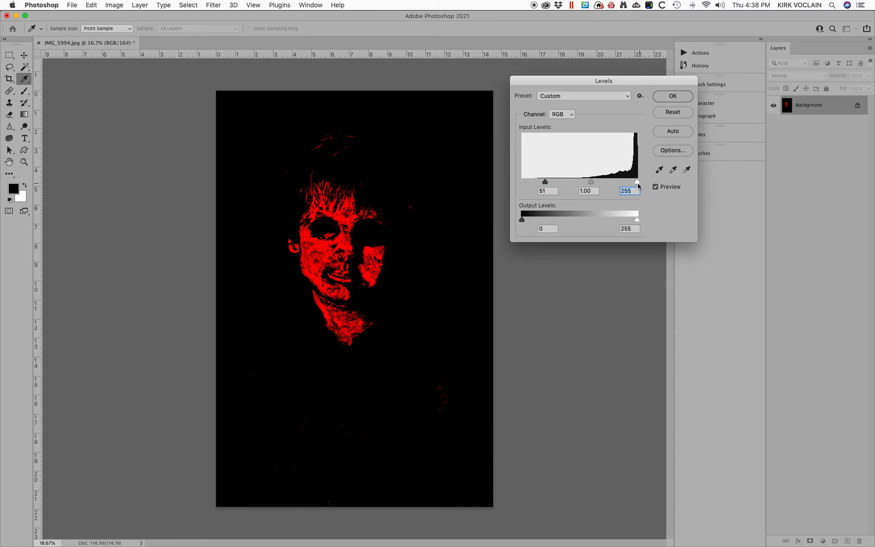
pyautogui.moveTo(638, 182); pyautogui.dragTo(637, 182)
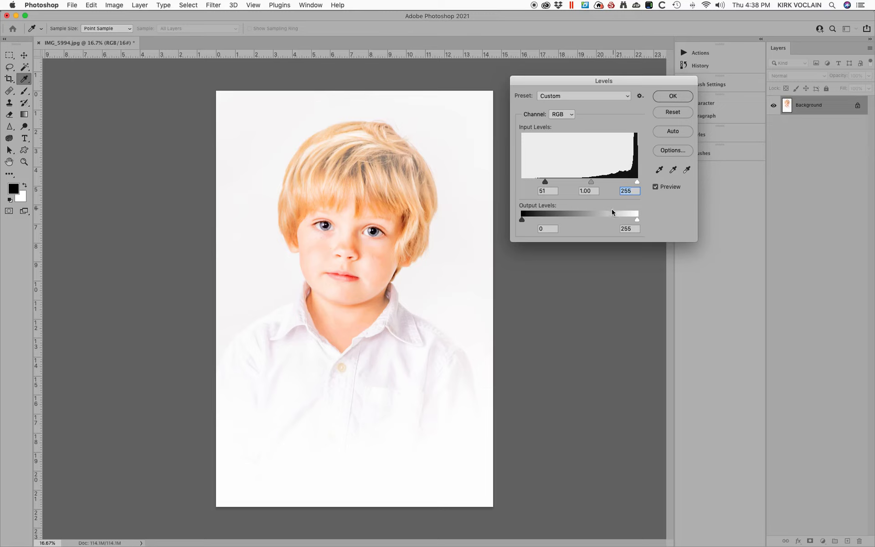
# - Brighten the midtones to 1.74 in Levels and apply the adjustment
pyautogui.press('alt')
pyautogui.moveTo(587, 181); pyautogui.dragTo(546, 184)
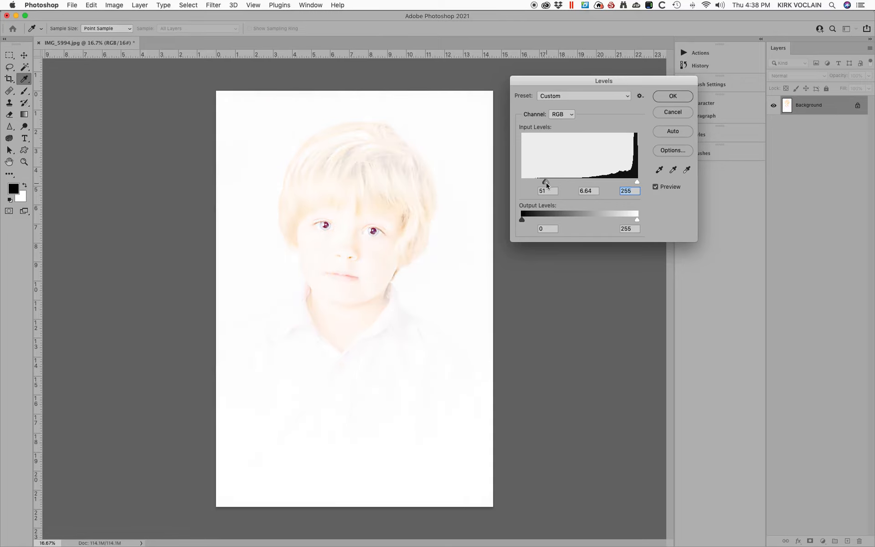
pyautogui.moveTo(545, 182); pyautogui.dragTo(571, 185)
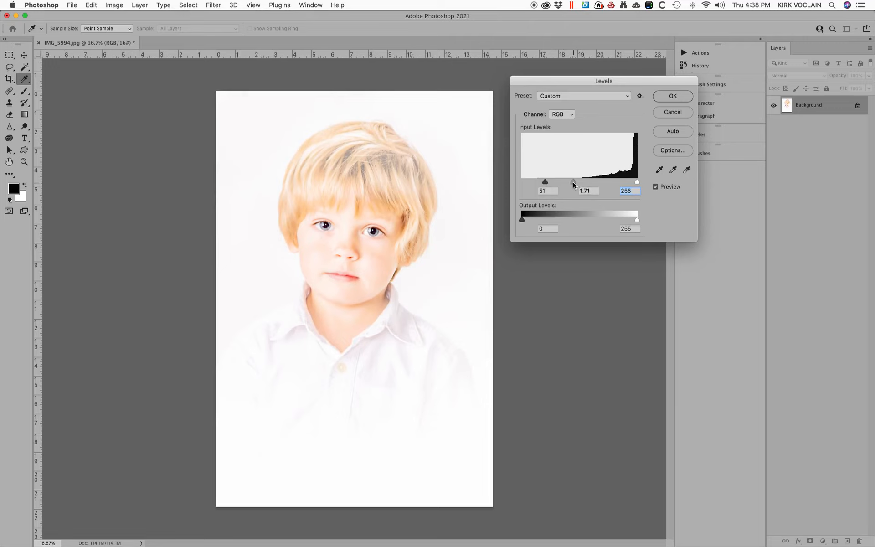
pyautogui.moveTo(572, 182); pyautogui.dragTo(572, 183)
pyautogui.click(683, 98)
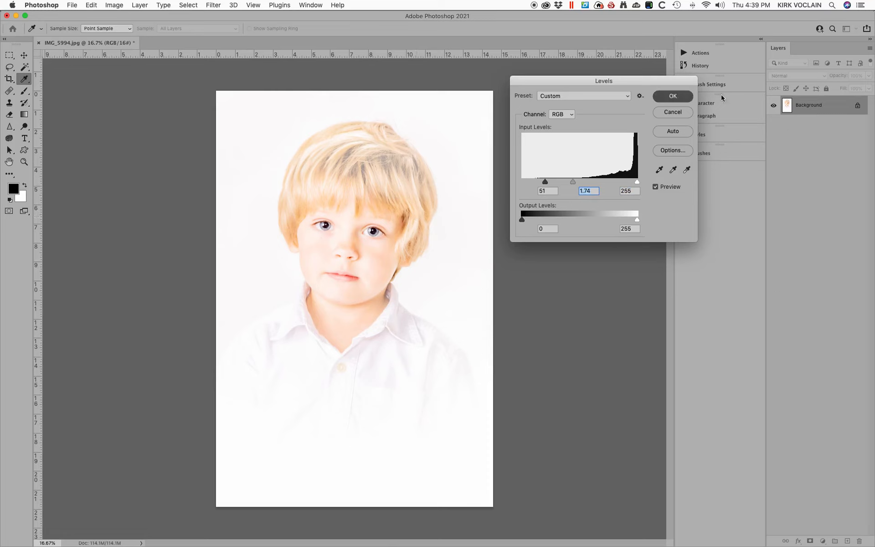
# - Paint the extra catchlights out of both pupils in black with a 25 px brush at 100% opacity
pyautogui.click(23, 163)
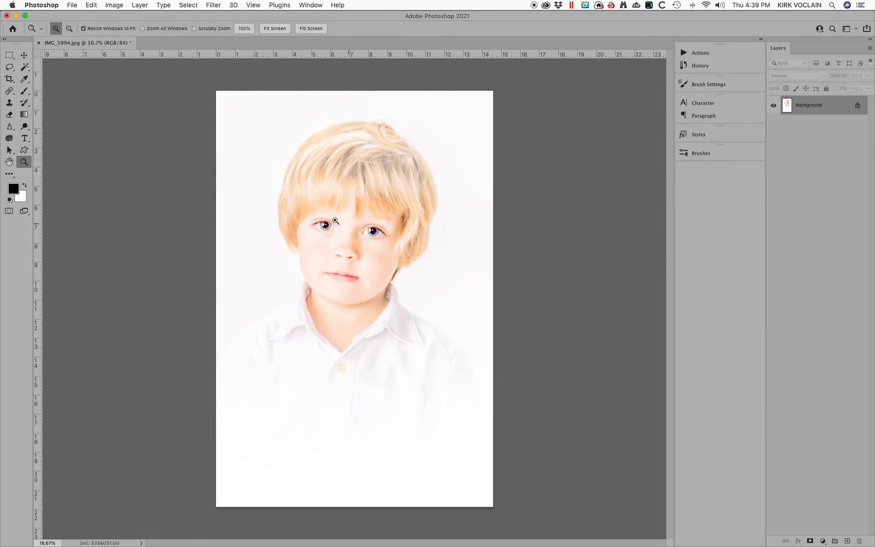
pyautogui.moveTo(288, 197); pyautogui.dragTo(422, 268)
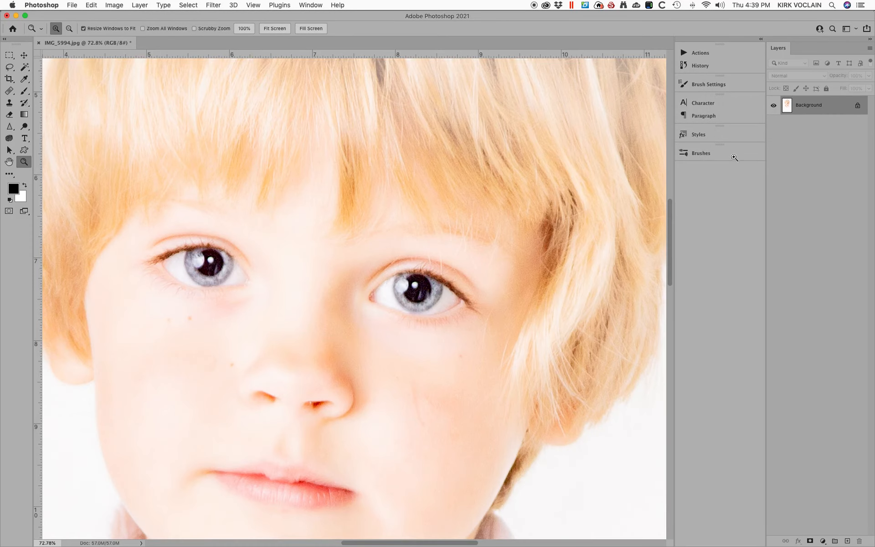
pyautogui.click(24, 91)
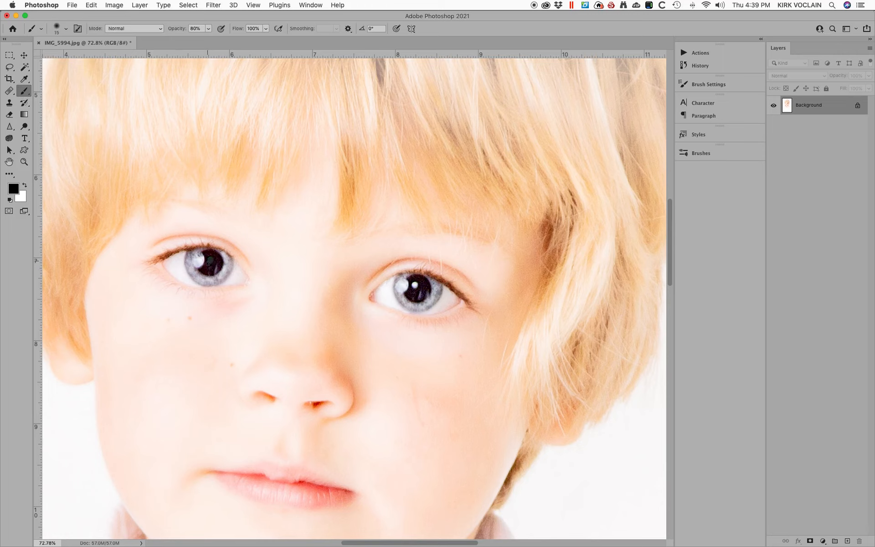
pyautogui.press(']')
pyautogui.moveTo(420, 286); pyautogui.dragTo(421, 293)
pyautogui.press('0')
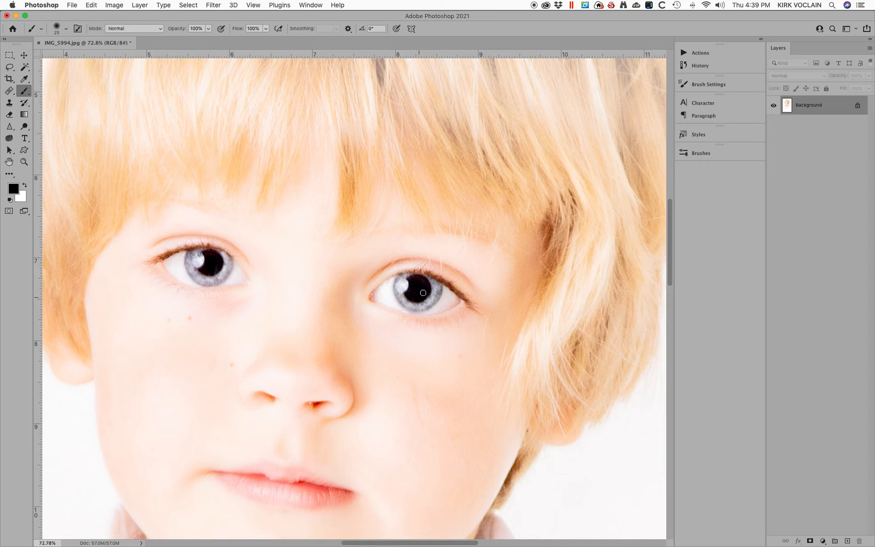
# - Dodge the irises of both eyes with a 30 px brush, Range Midtones, 100% exposure and Protect Tones off
pyautogui.click(24, 127)
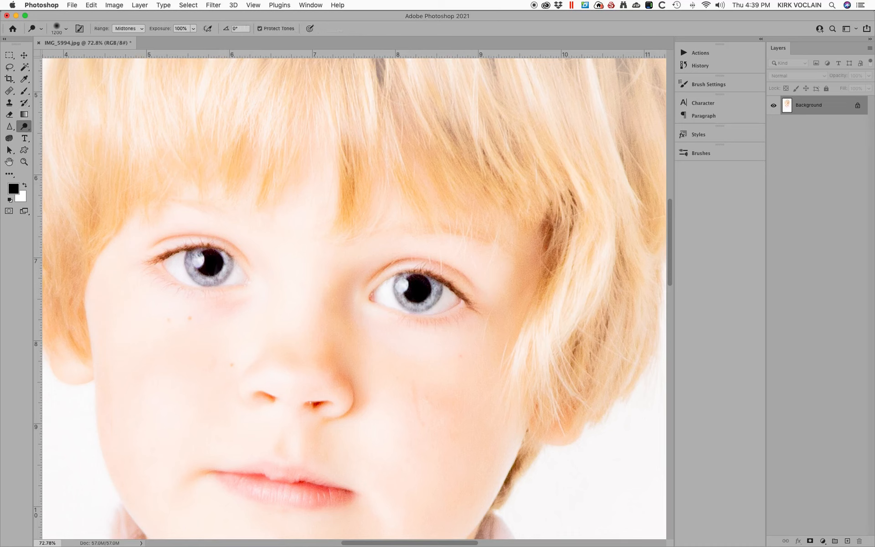
pyautogui.press('[')
pyautogui.press('[')
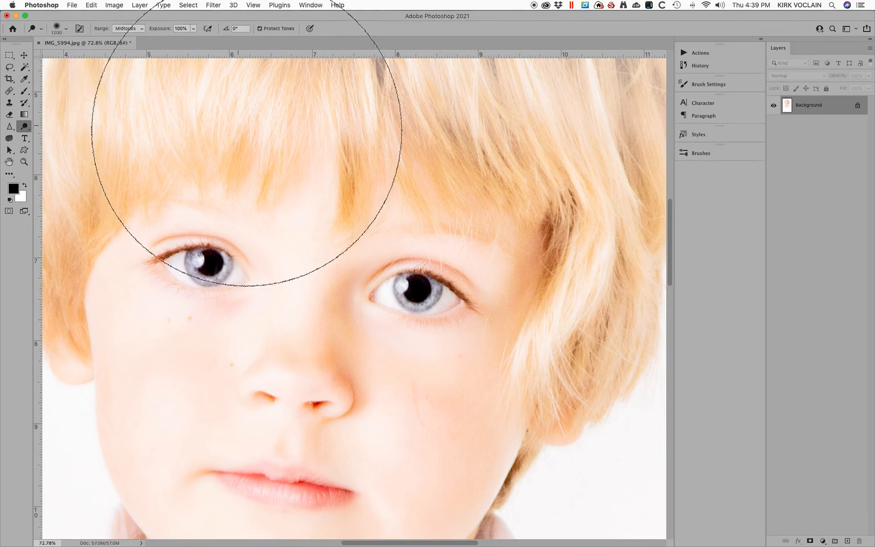
pyautogui.press('[')
pyautogui.press('[')
pyautogui.press('[')
pyautogui.press('[')
pyautogui.press('[')
pyautogui.press('[')
pyautogui.press('[')
pyautogui.press('[')
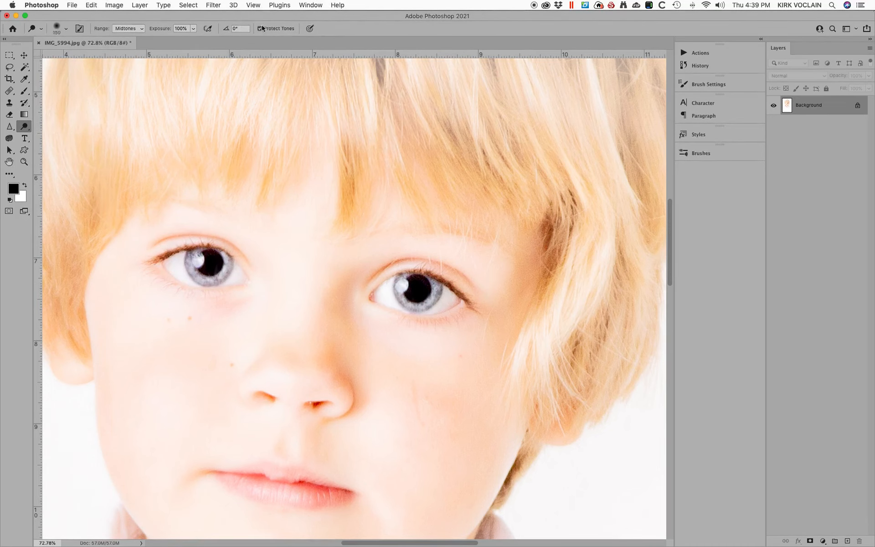
pyautogui.click(263, 30)
pyautogui.press('[')
pyautogui.press('[')
pyautogui.press('[')
pyautogui.press('[')
pyautogui.press('[')
pyautogui.press('[')
pyautogui.press('[')
pyautogui.press('[')
pyautogui.press('[')
pyautogui.moveTo(434, 291); pyautogui.dragTo(406, 300)
pyautogui.moveTo(223, 269)
pyautogui.mouseDown()
pyautogui.moveTo(206, 276)
pyautogui.moveTo(222, 269)
pyautogui.mouseUp()
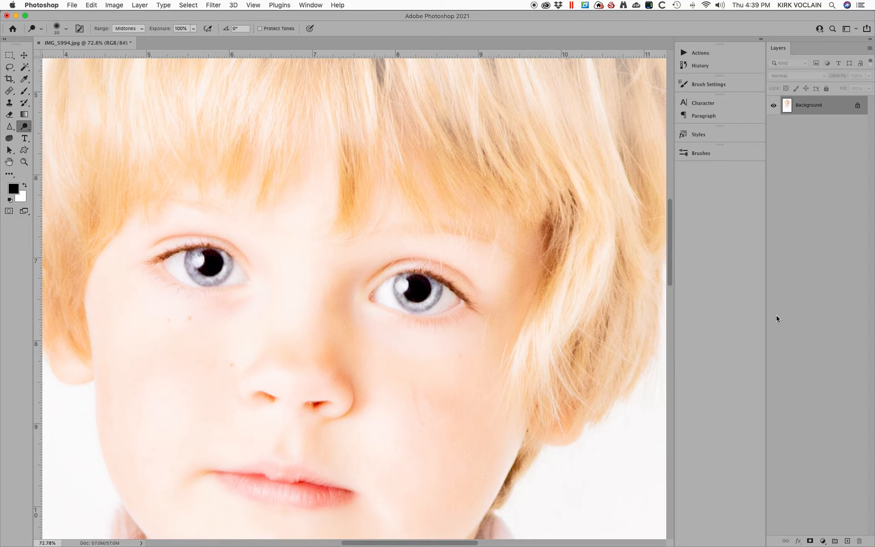
# - Saturate the blue of both irises using the Sponge tool with a 35 px brush at 100% flow
pyautogui.moveTo(860, 290)
pyautogui.click(9, 142)
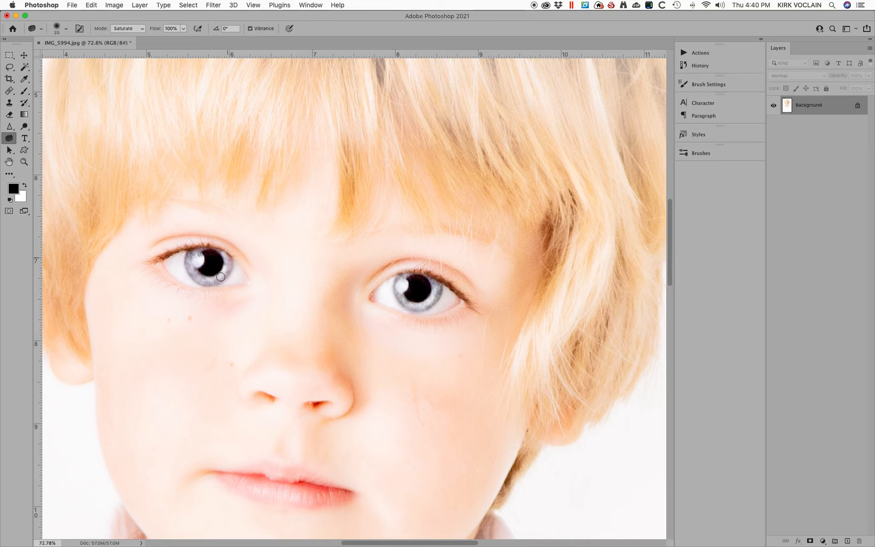
pyautogui.moveTo(220, 277)
pyautogui.mouseDown()
pyautogui.moveTo(198, 274)
pyautogui.moveTo(184, 258)
pyautogui.moveTo(203, 279)
pyautogui.mouseUp()
# - Heal the small spots under the eye and the marks on the other cheek with a 30 px Healing Brush sampling nearby skin
pyautogui.click(9, 91)
pyautogui.keyDown('alt'); pyautogui.click(184, 341); pyautogui.keyUp('alt')
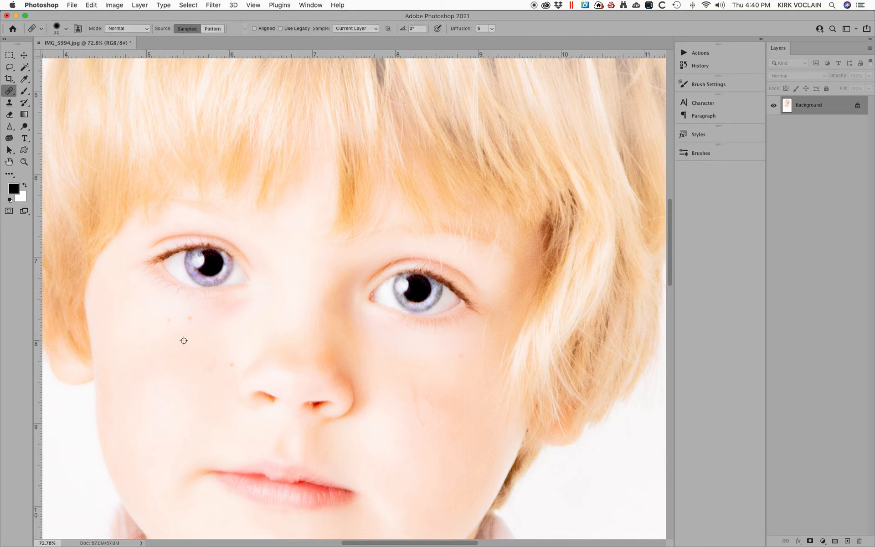
pyautogui.click(190, 319)
pyautogui.keyDown('alt'); pyautogui.click(169, 346); pyautogui.keyUp('alt')
pyautogui.moveTo(170, 322); pyautogui.dragTo(166, 326)
pyautogui.keyDown('alt'); pyautogui.click(443, 400); pyautogui.keyUp('alt')
pyautogui.moveTo(417, 408); pyautogui.dragTo(434, 402)
pyautogui.keyDown('alt'); pyautogui.click(432, 390); pyautogui.keyUp('alt')
pyautogui.moveTo(455, 358); pyautogui.dragTo(467, 355)
pyautogui.scroll(-5, 468, 388)
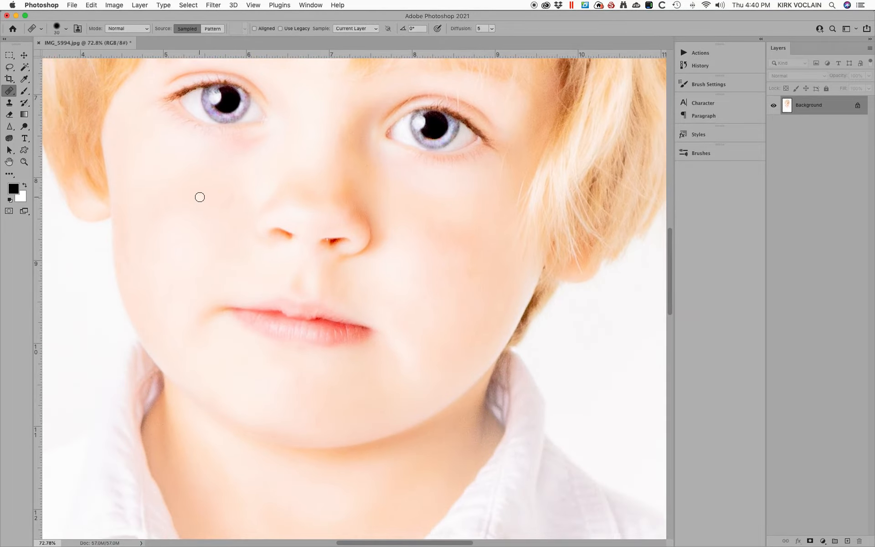
# - Smooth the boy's skin again with Imagenomic Portraiture 3, using the skin mask and outputting to the same layer
pyautogui.press('super+0')
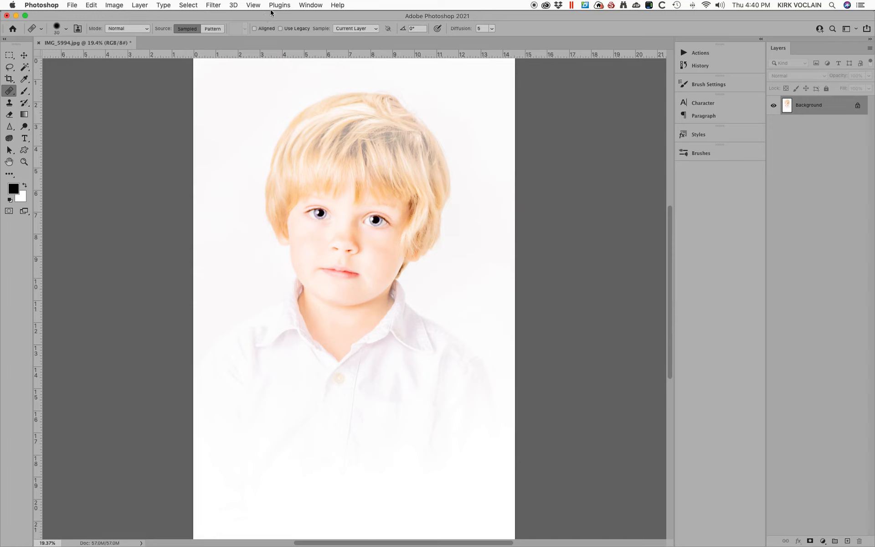
pyautogui.click(212, 6)
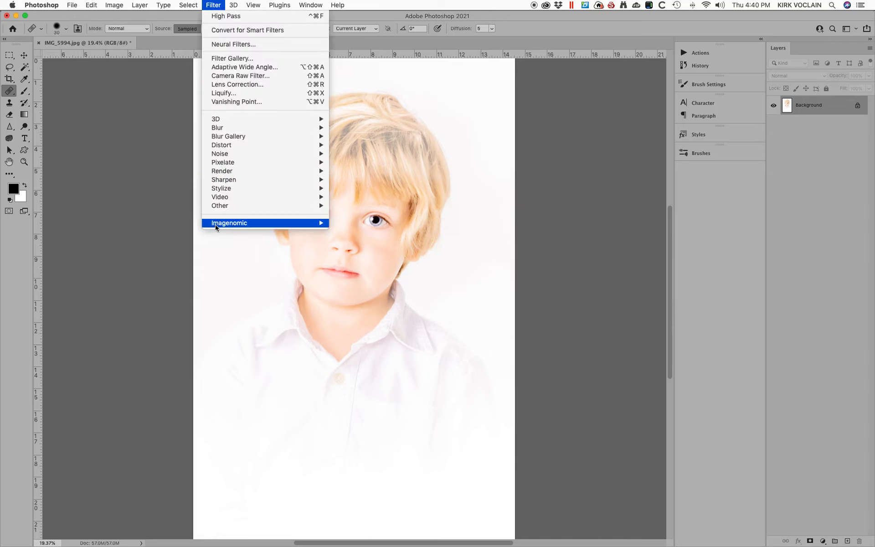
pyautogui.moveTo(226, 223)
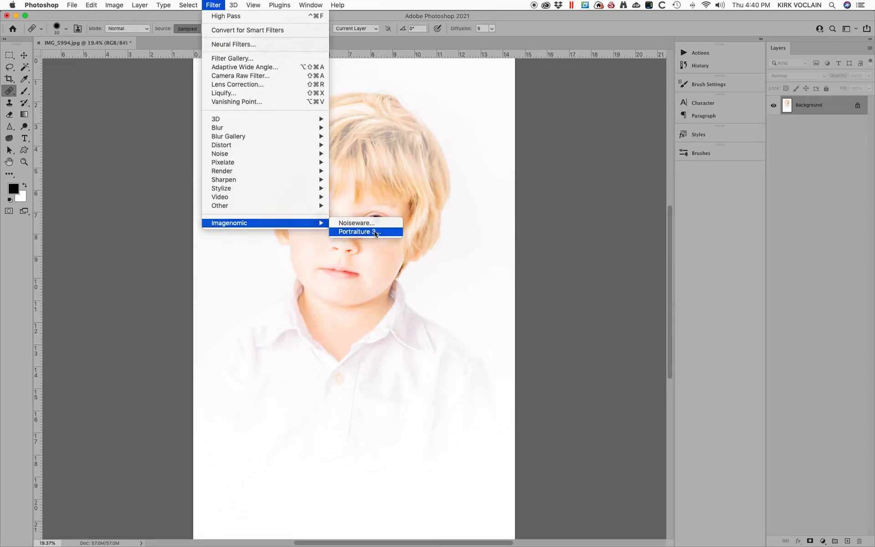
pyautogui.click(385, 231)
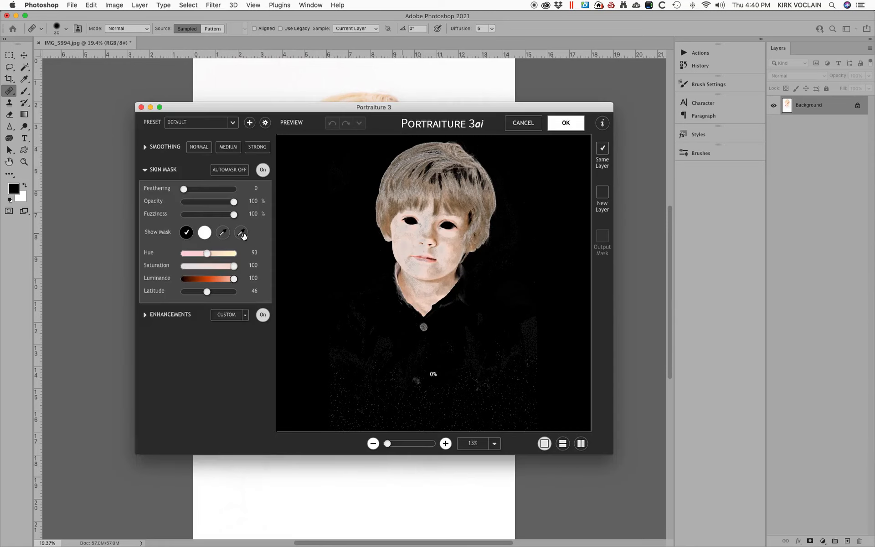
pyautogui.click(242, 234)
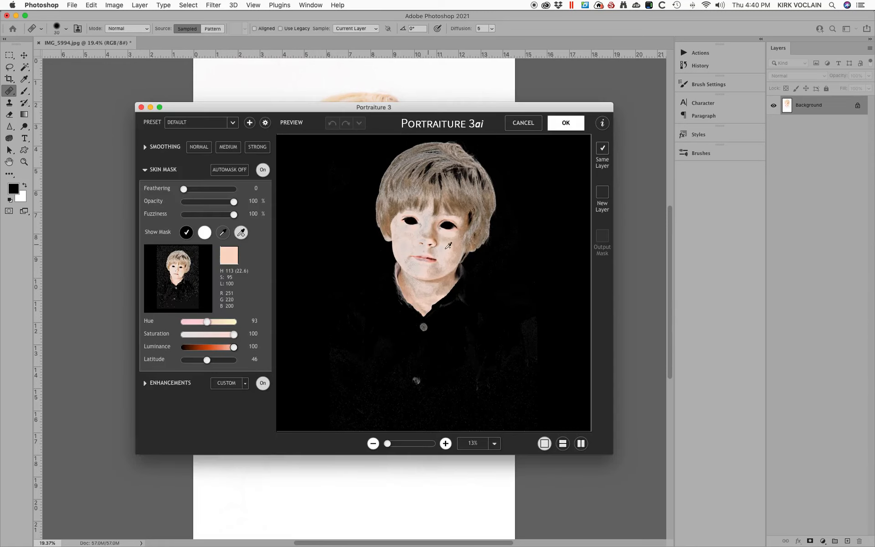
pyautogui.click(563, 125)
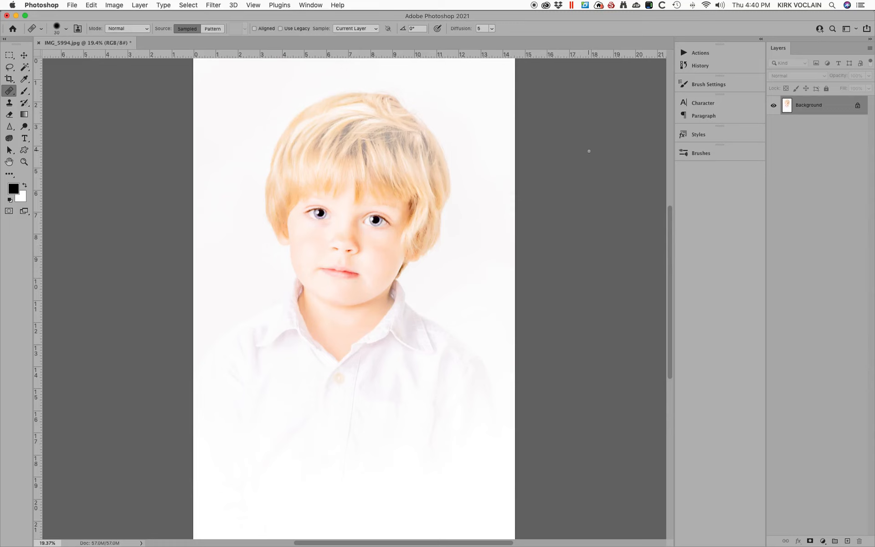
# - Apply an S-shaped Curves adjustment to the RGB channel with points at input 162, output 181 and input 82, output 68
pyautogui.press('super+m')
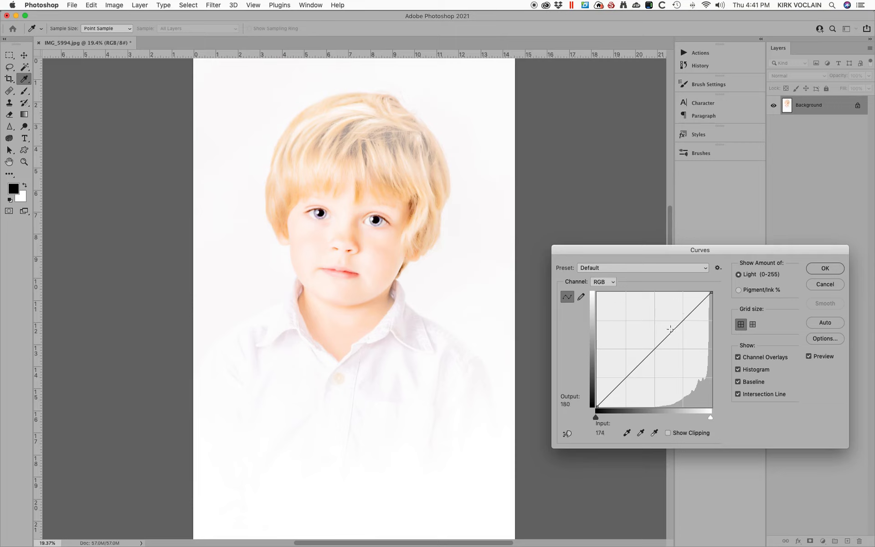
pyautogui.moveTo(674, 326)
pyautogui.mouseDown()
pyautogui.moveTo(671, 317)
pyautogui.moveTo(669, 325)
pyautogui.mouseUp()
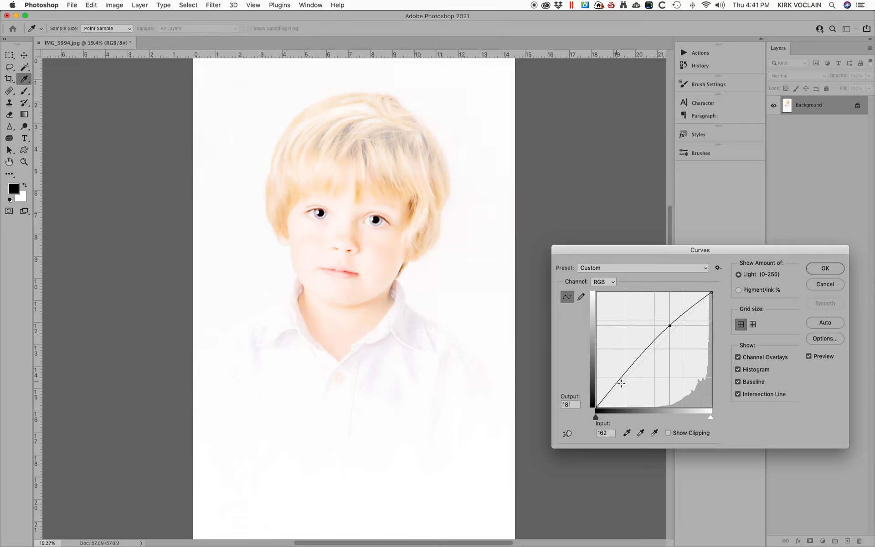
pyautogui.moveTo(625, 374); pyautogui.dragTo(633, 378)
pyautogui.press('Up')
pyautogui.press('Up')
pyautogui.press('Up')
pyautogui.press('Up')
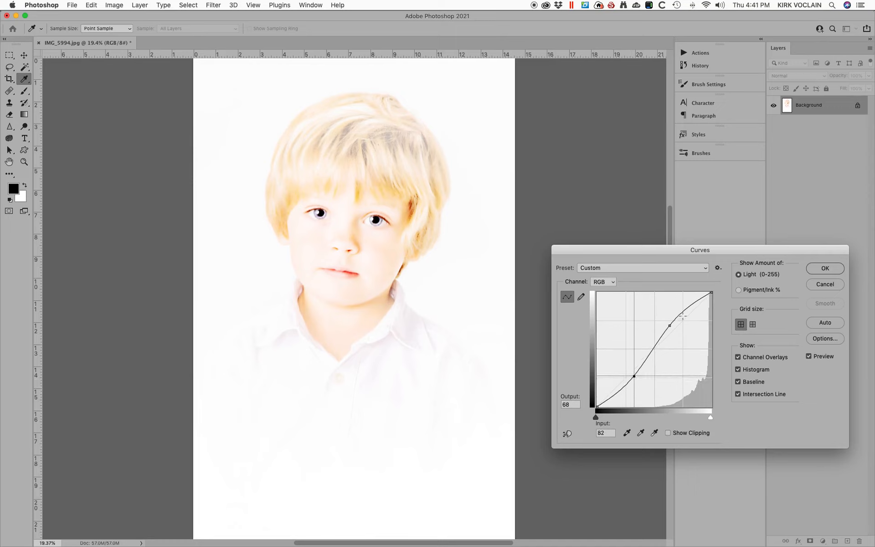
pyautogui.click(826, 270)
pyautogui.press('j')
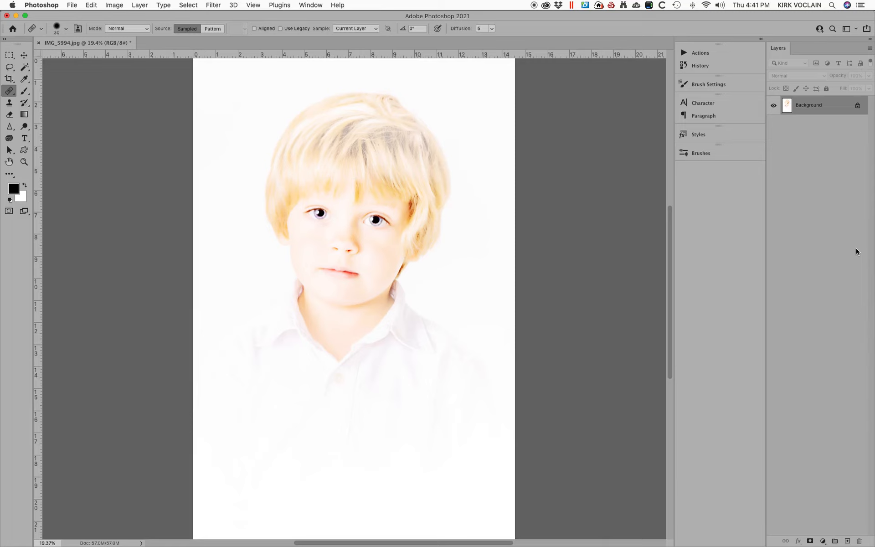
# - Fade the Curves adjustment to Luminosity mode at 100% opacity
pyautogui.press('super+shift+f')
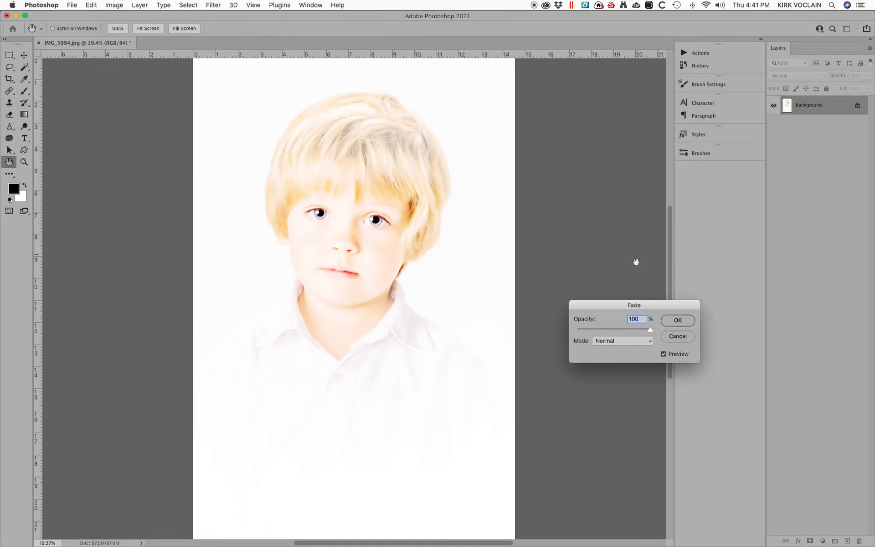
pyautogui.click(607, 341)
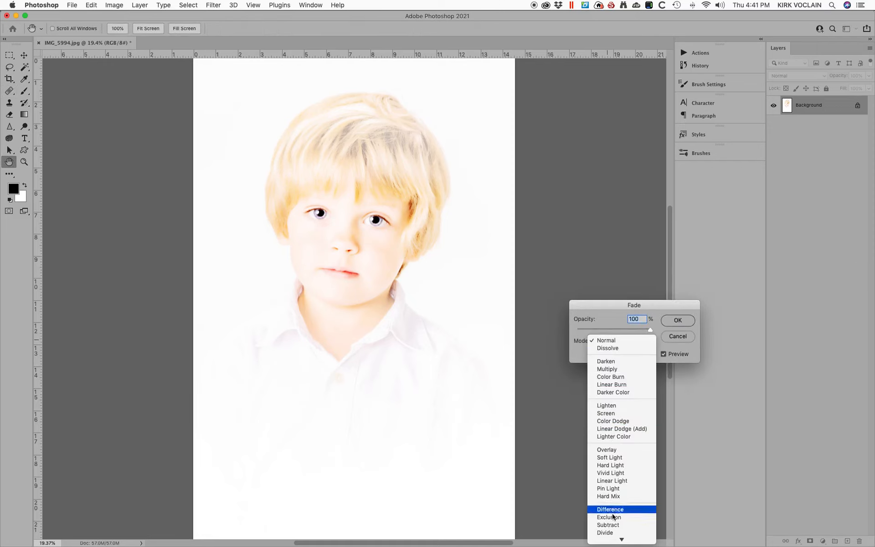
pyautogui.click(615, 540)
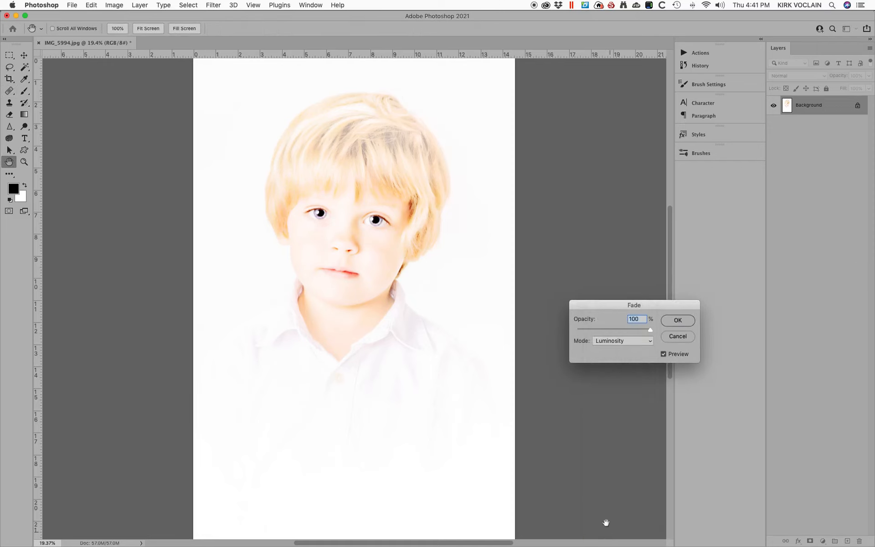
pyautogui.click(681, 322)
pyautogui.press('j')
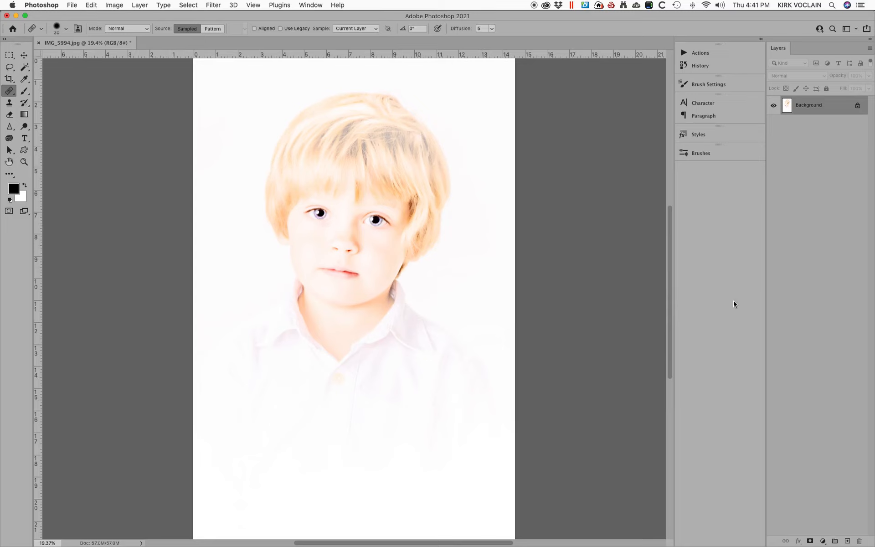
# - Deepen the dark tones with Levels by setting the RGB black input to 42, and slightly lighten the midtones
pyautogui.hotkey('ctrl', 'l')
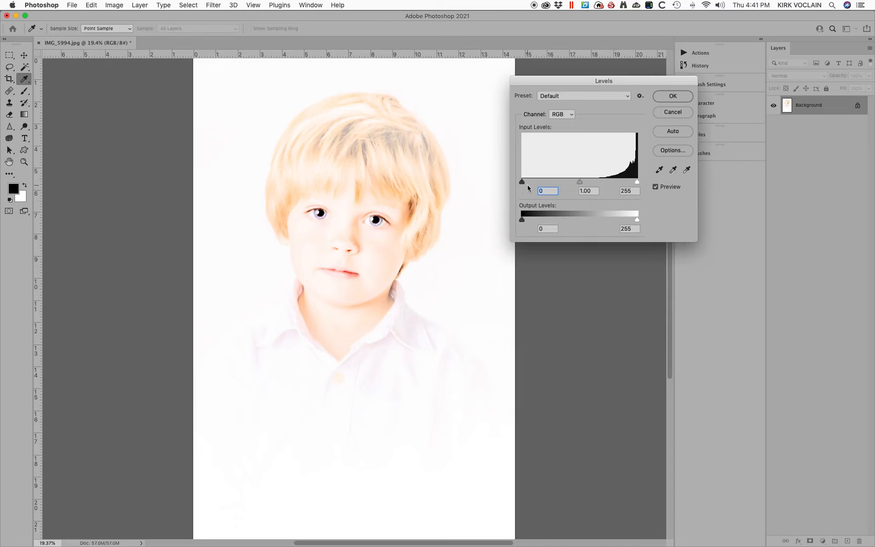
pyautogui.moveTo(523, 182); pyautogui.dragTo(542, 184)
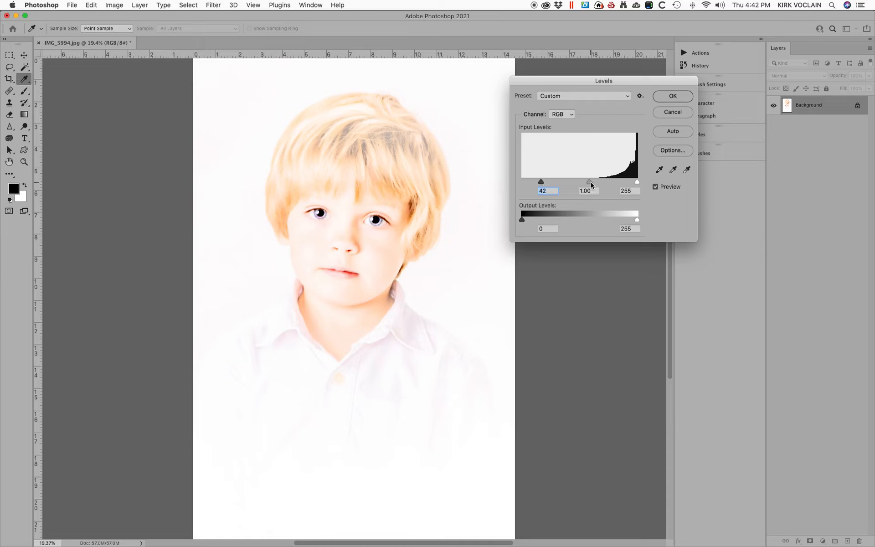
pyautogui.moveTo(592, 182); pyautogui.dragTo(589, 182)
pyautogui.click(672, 97)
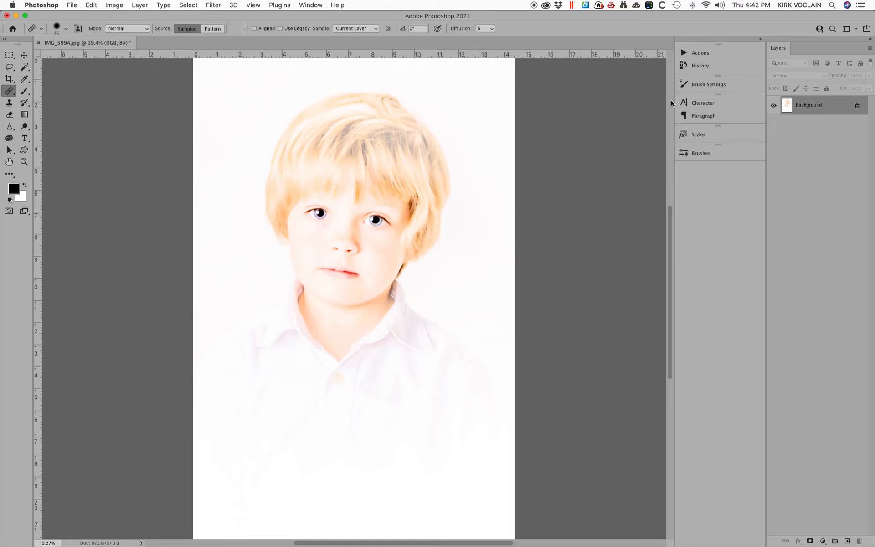
# - Examine the boy's eyes, skin and hair up close and review the list of recent edits
pyautogui.click(24, 163)
pyautogui.moveTo(272, 162); pyautogui.dragTo(459, 375)
pyautogui.moveTo(172, 84); pyautogui.dragTo(479, 278)
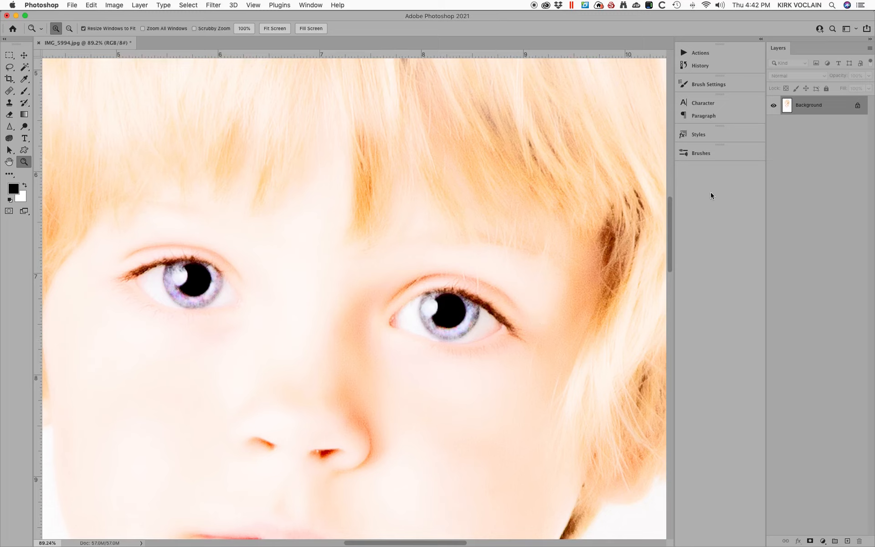
pyautogui.click(699, 66)
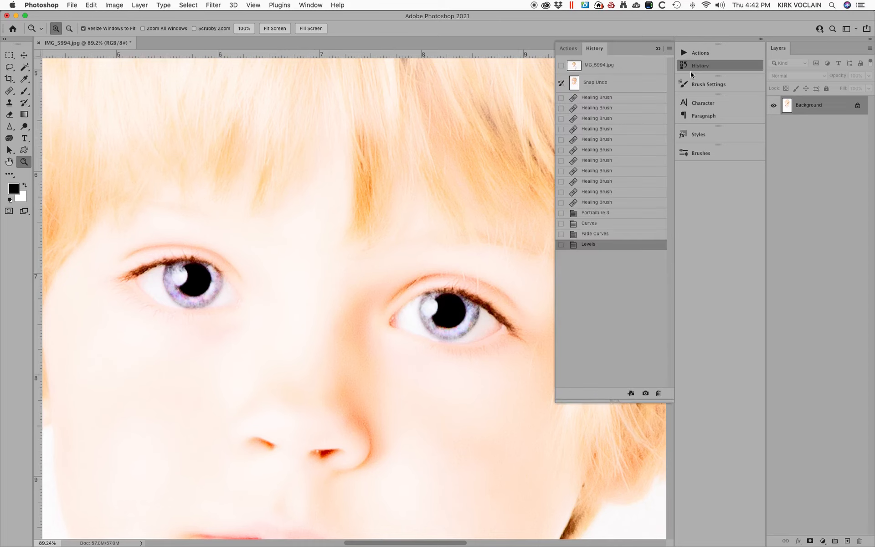
pyautogui.click(505, 42)
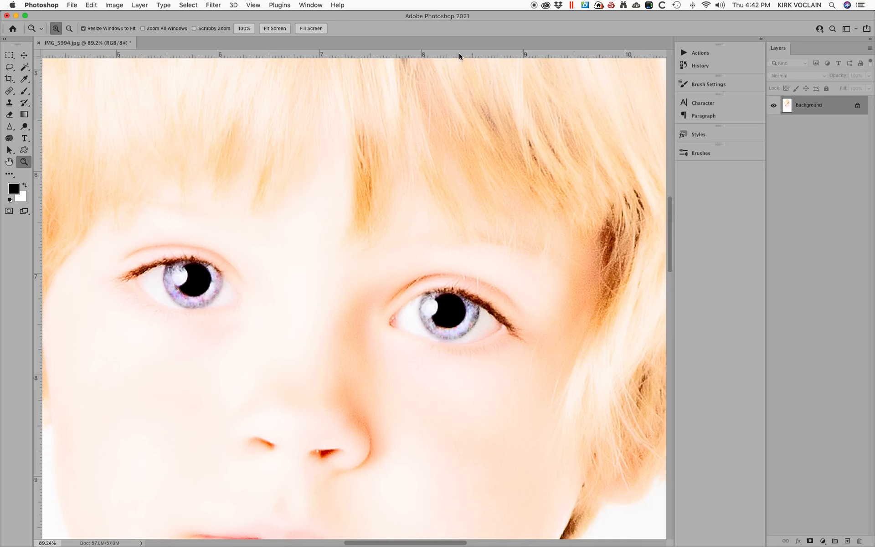
pyautogui.press('super+0')
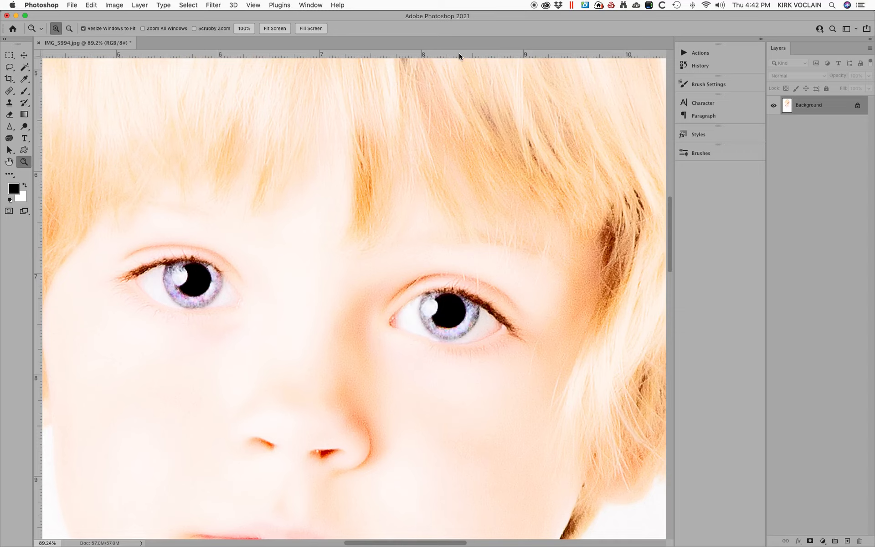